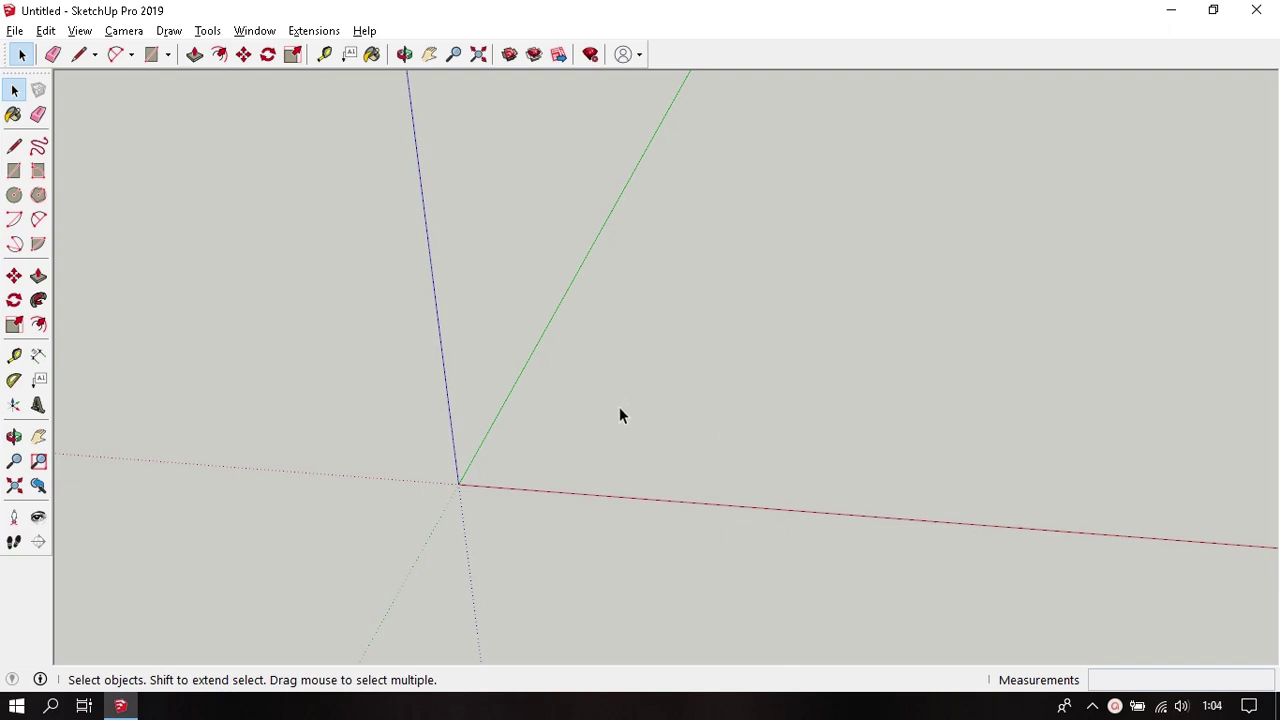
Step: Switch to the Rectangle tool with the R shortcut on the empty model
key("r")
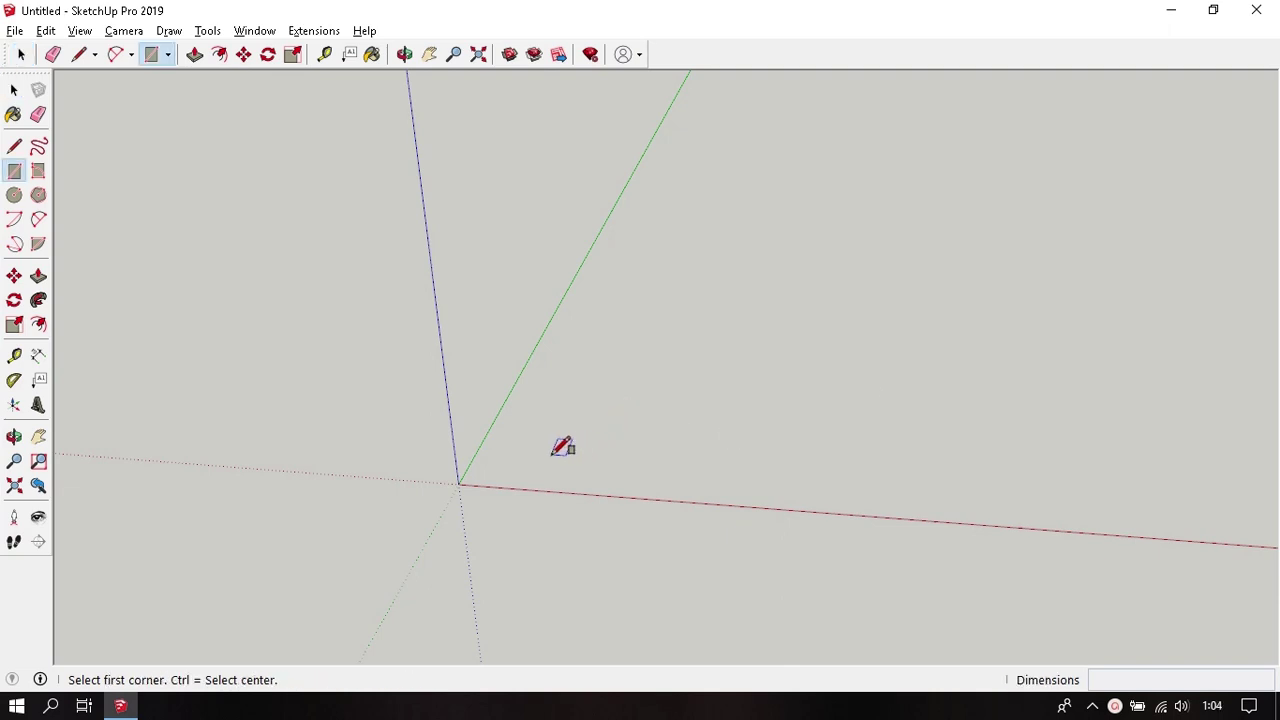
Step: Draw a 4000 × 4000 mm square starting at the origin
left_click(458, 484)
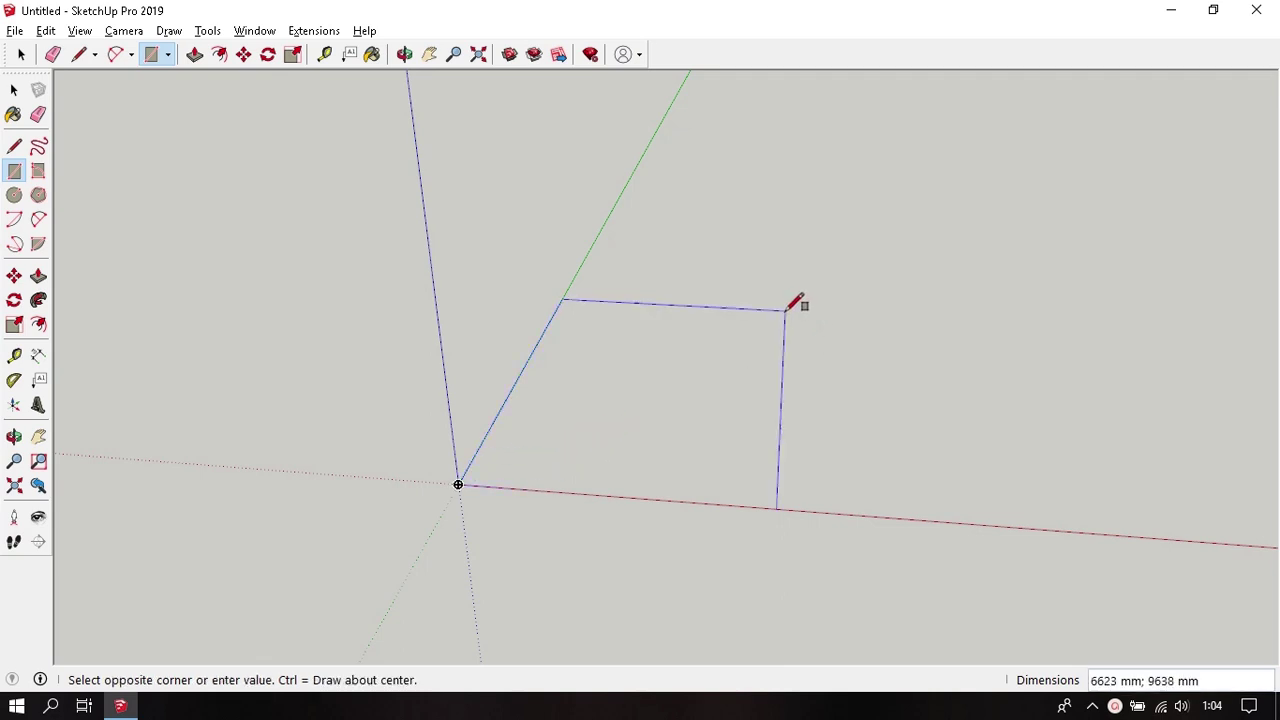
type("4")
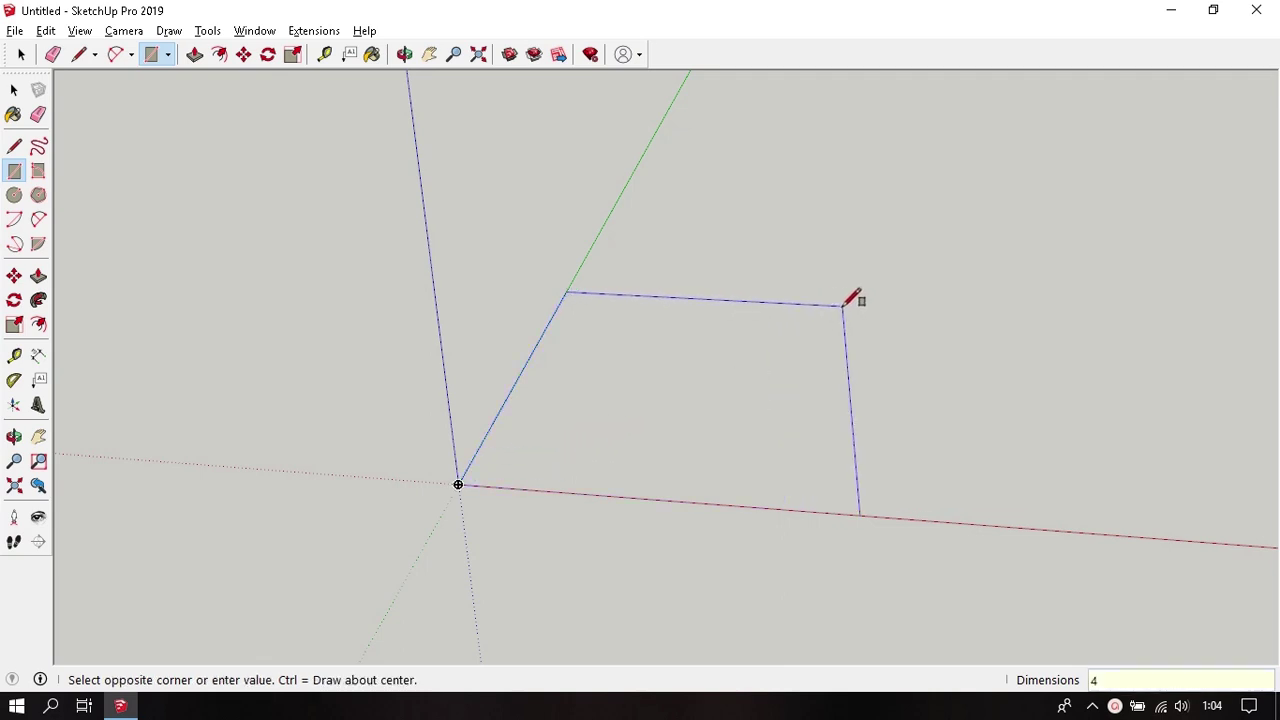
type("000;4")
type("000")
key("Return")
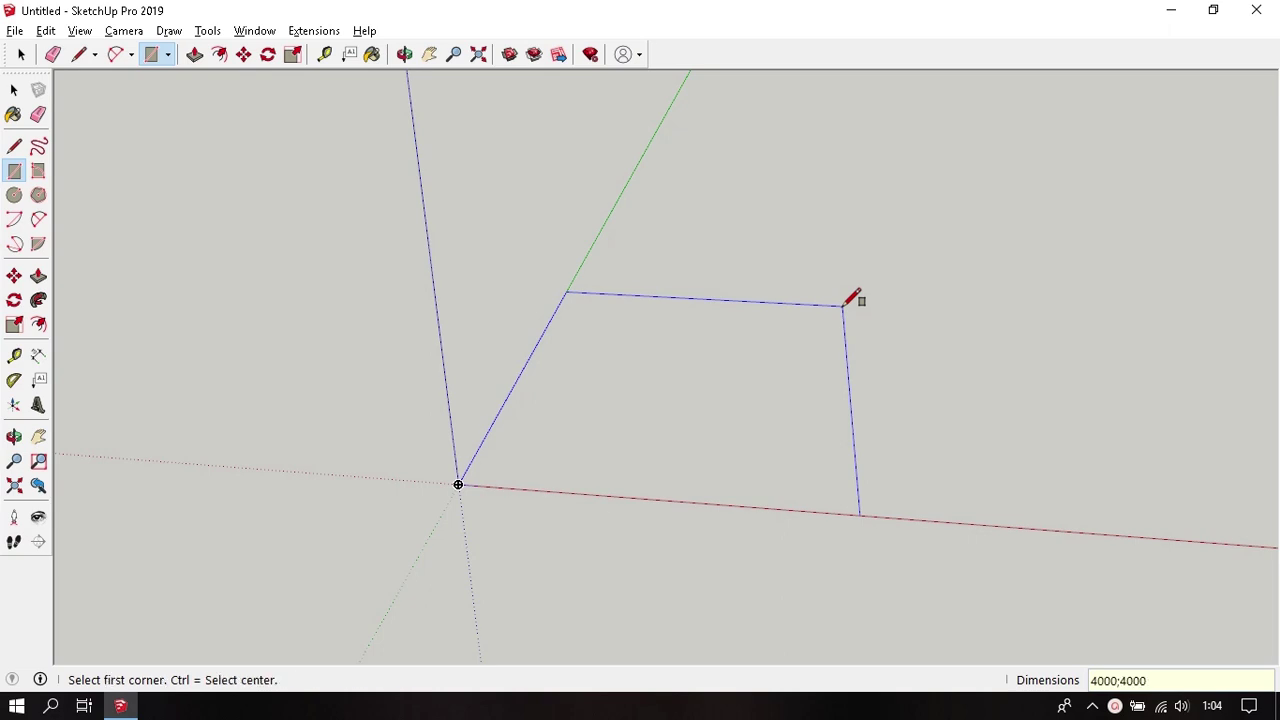
key("space")
Step: Push/Pull the square up 200 mm into a slab
scroll(528, 489, "up", 2)
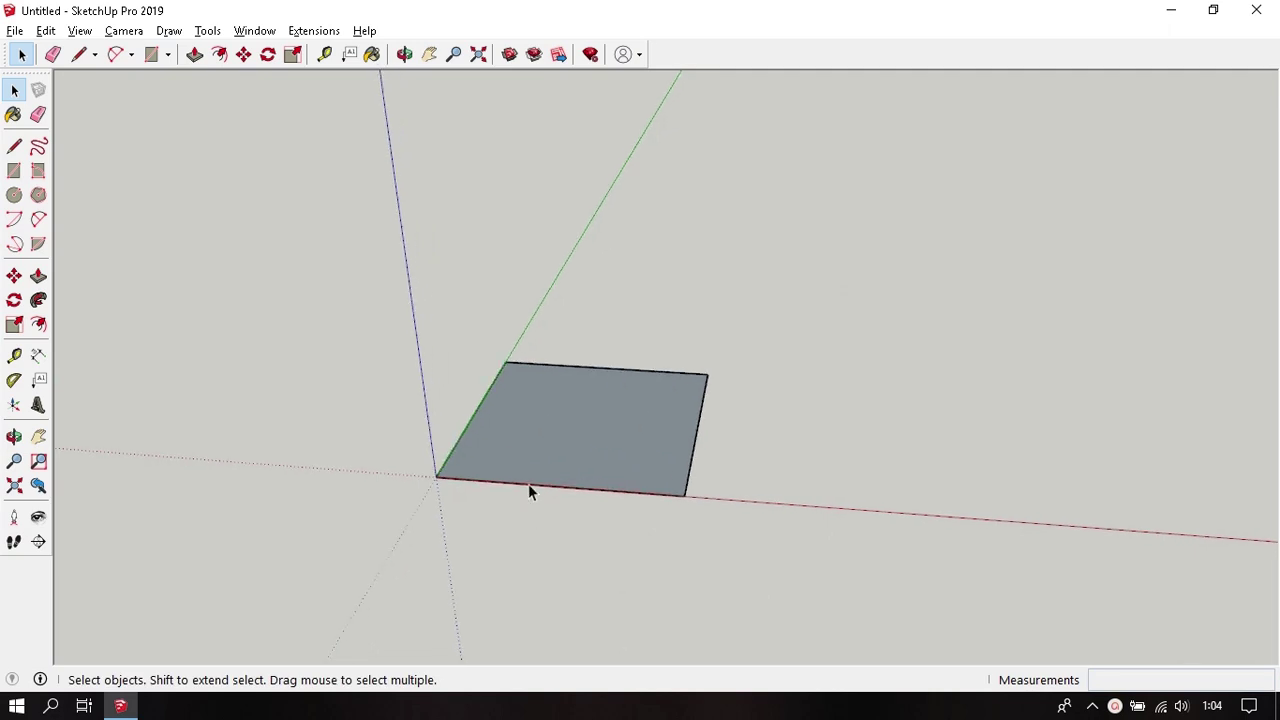
middle_click_drag(528, 489, 609, 388)
scroll(609, 388, "up", 1)
key("p")
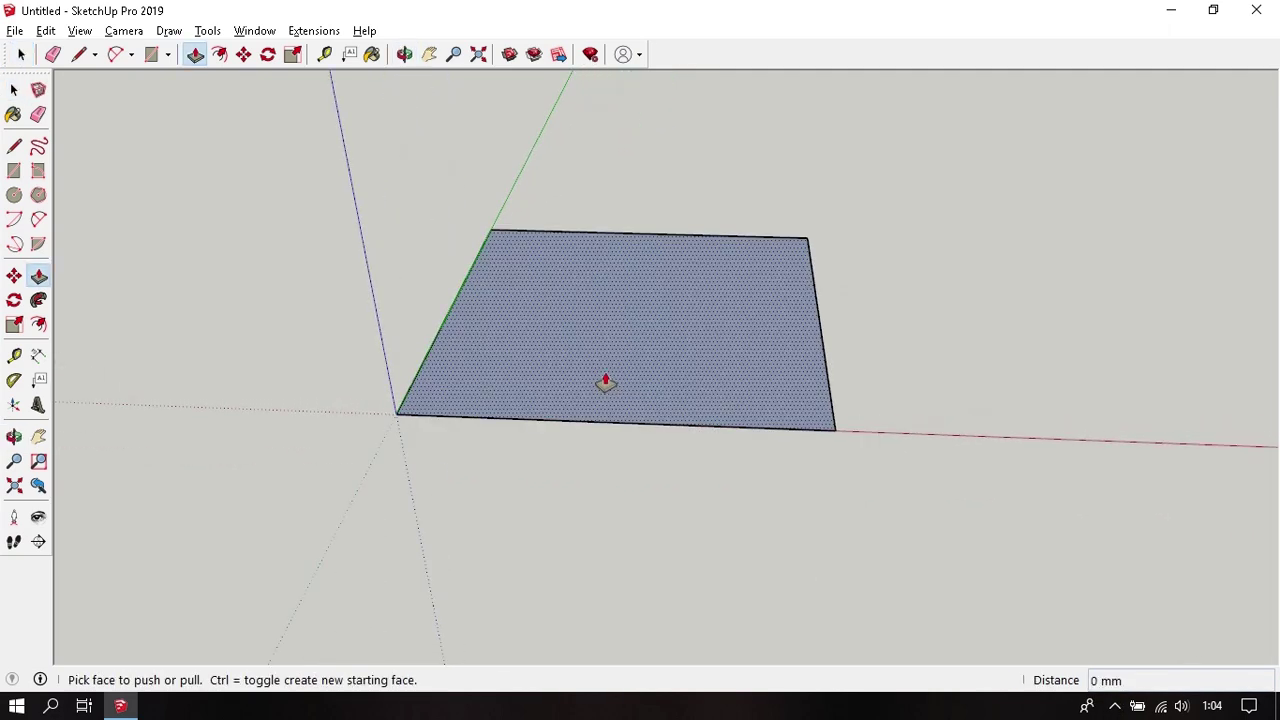
left_click_drag(619, 378, 621, 455)
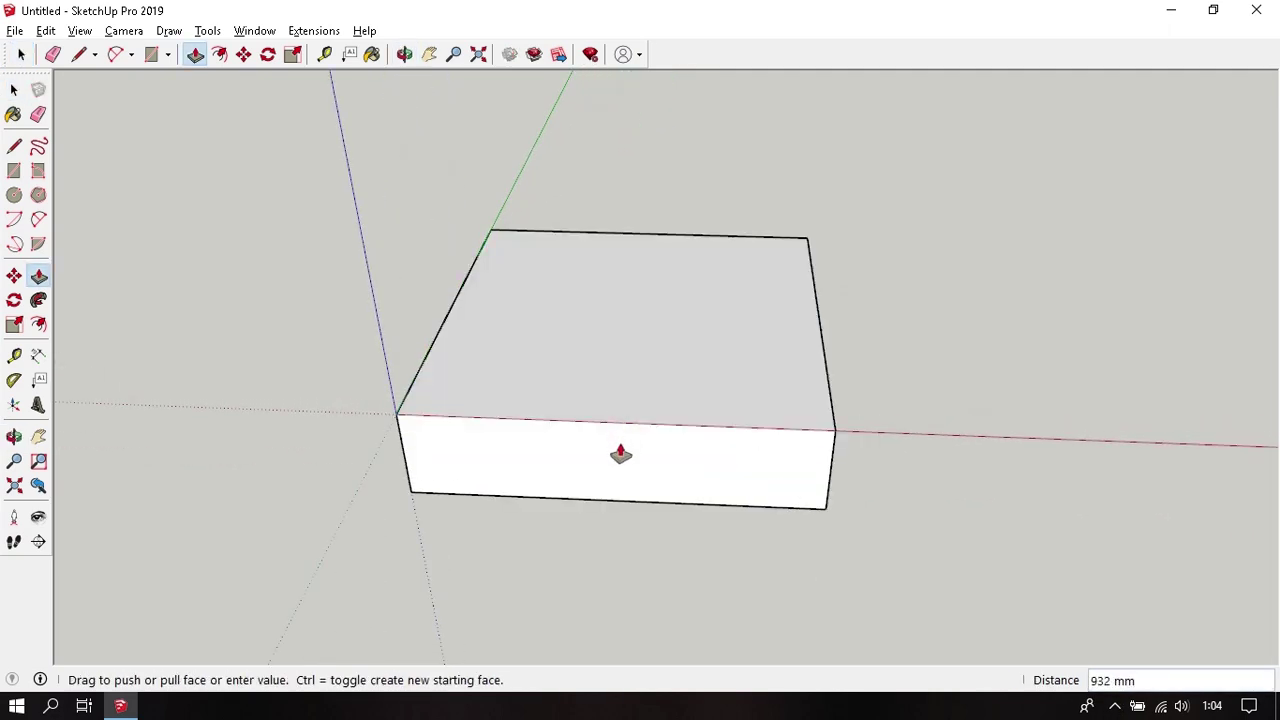
type("2")
type("00 mm")
key("Return")
Step: Select the whole slab and make it a group
key("space")
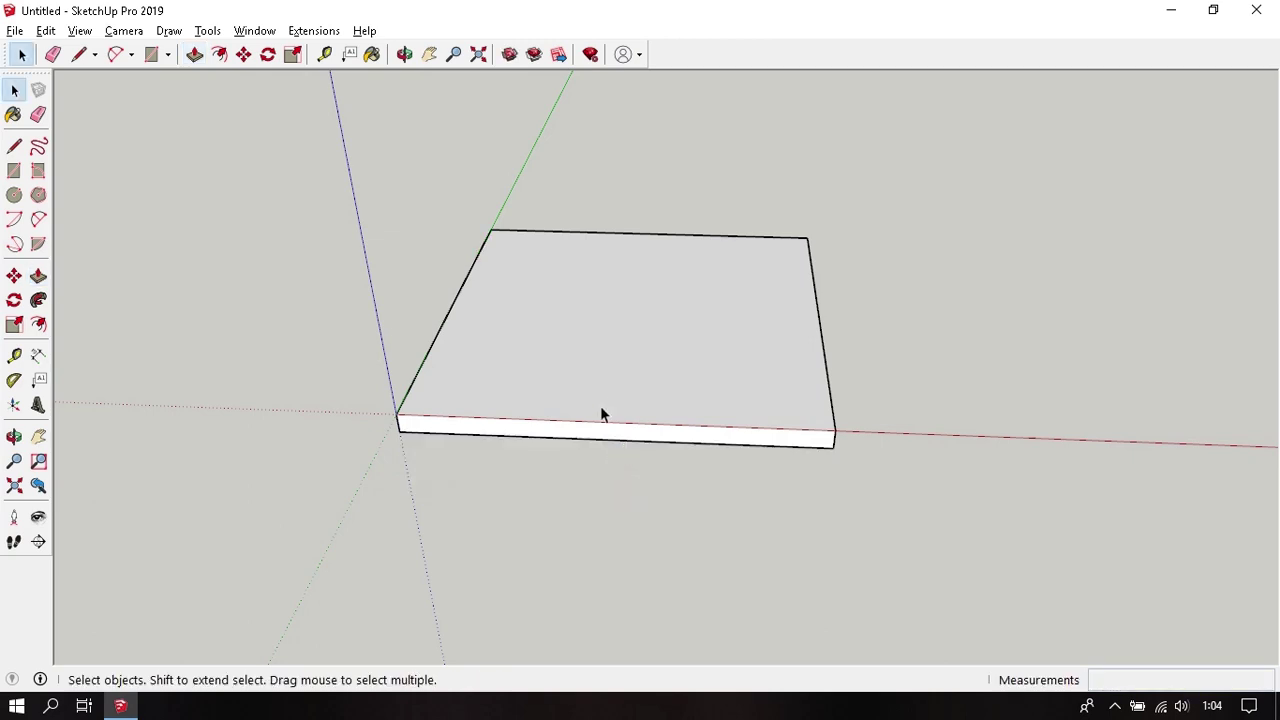
triple_click(591, 337)
right_click(565, 323)
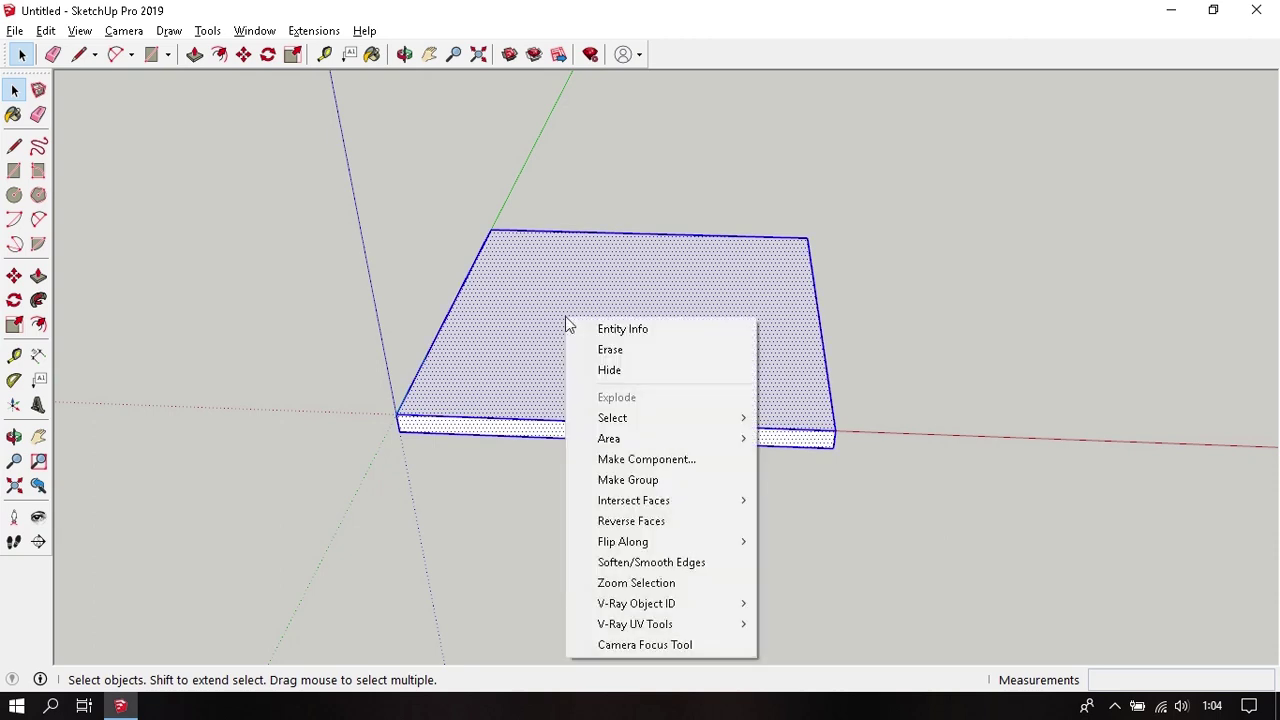
left_click(674, 476)
left_click(682, 530)
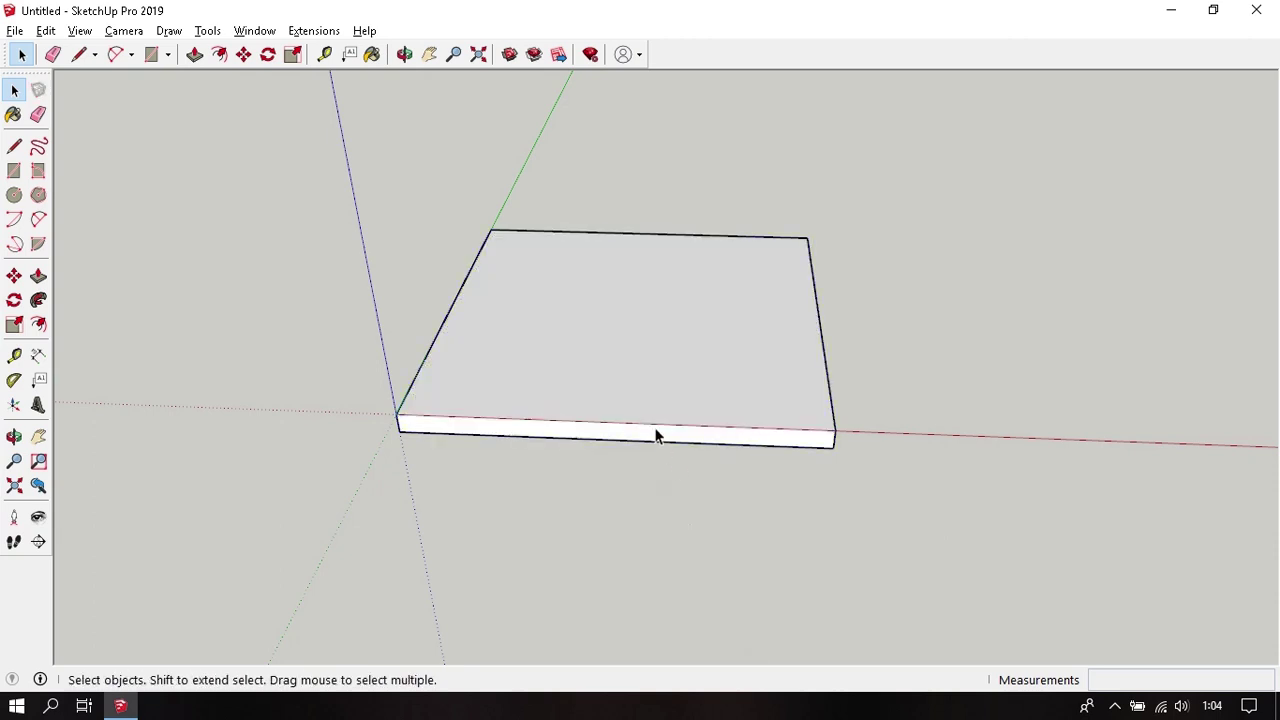
mouse_move(591, 371)
middle_mouse_down()
mouse_move(591, 406)
mouse_move(628, 431)
middle_mouse_up()
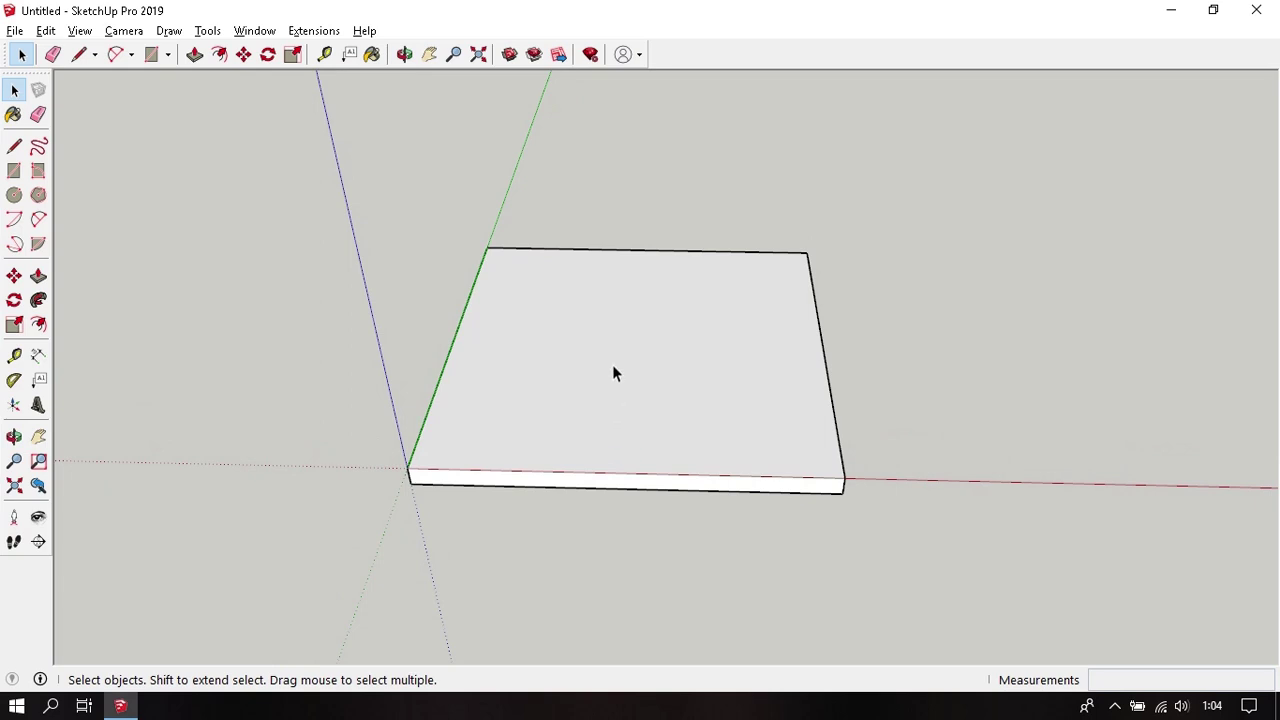
Step: Draw a rectangle across the slab's top from back-left to front-right corner
key("r")
left_click(487, 248)
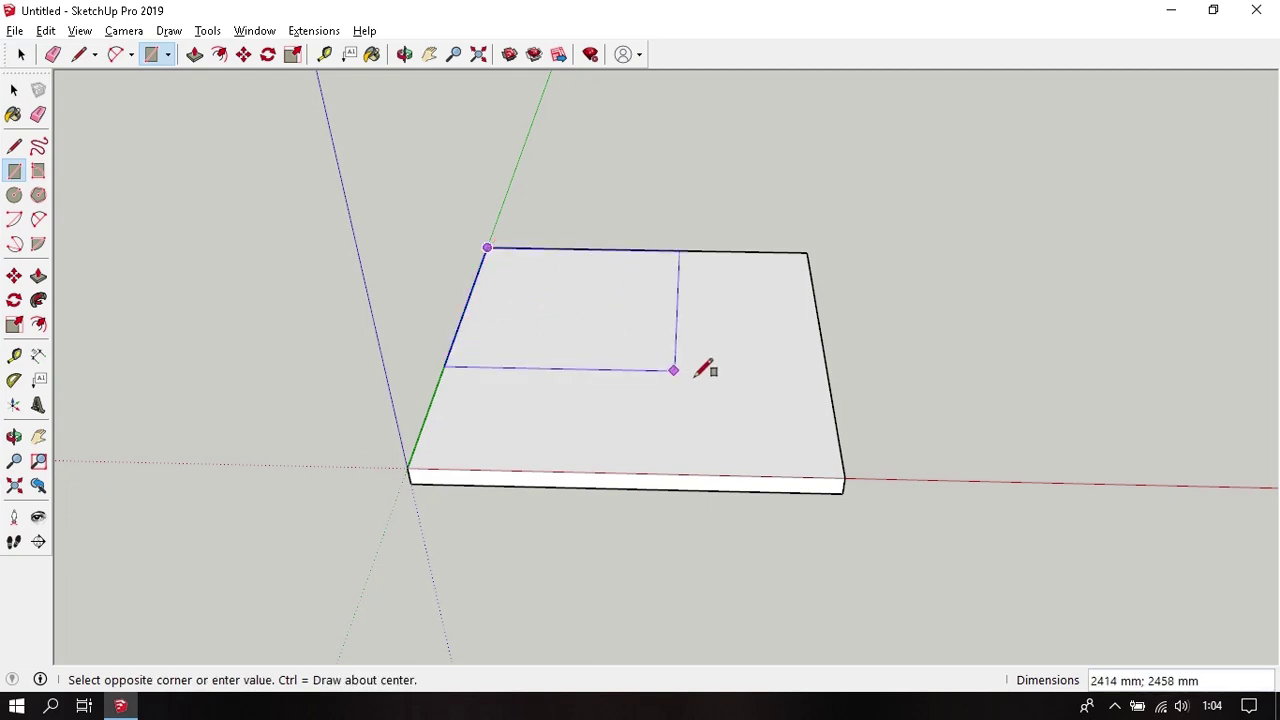
left_click(843, 477)
mouse_move(766, 434)
middle_mouse_down()
mouse_move(699, 425)
mouse_move(723, 434)
middle_mouse_up()
key("space")
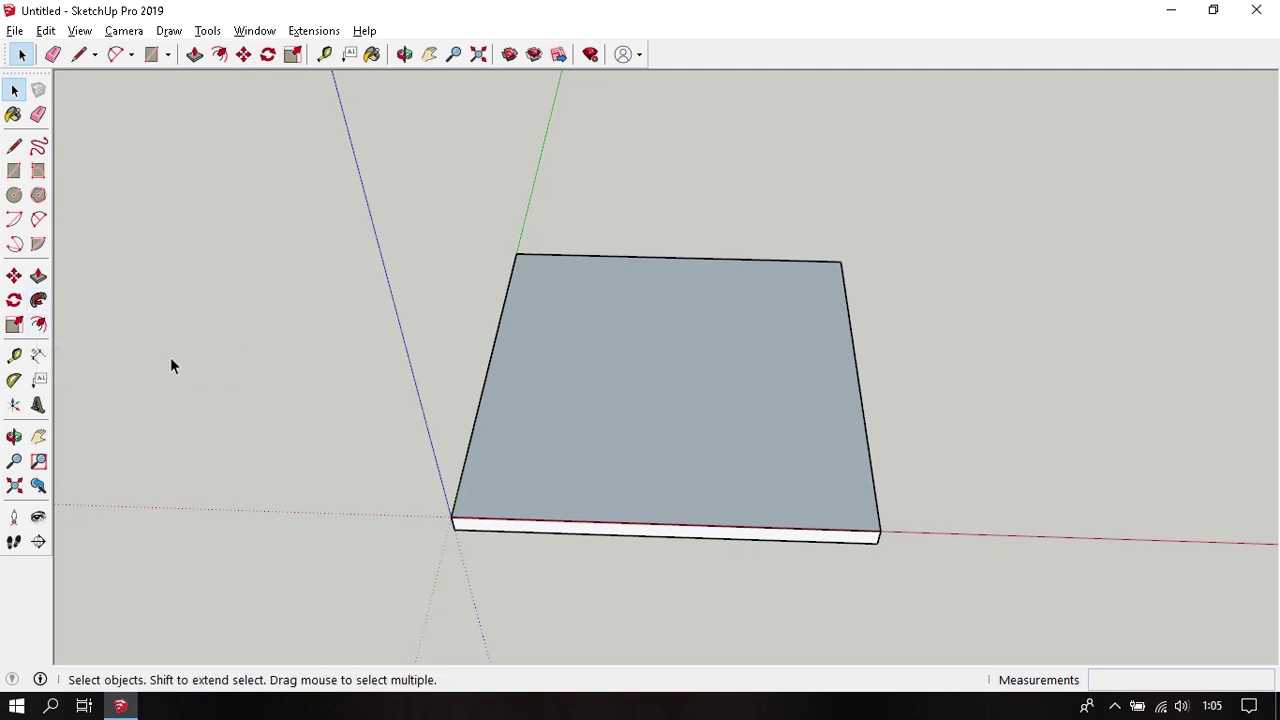
Step: Offset the top face's edges 150 mm inward, then delete the inner face
key("f")
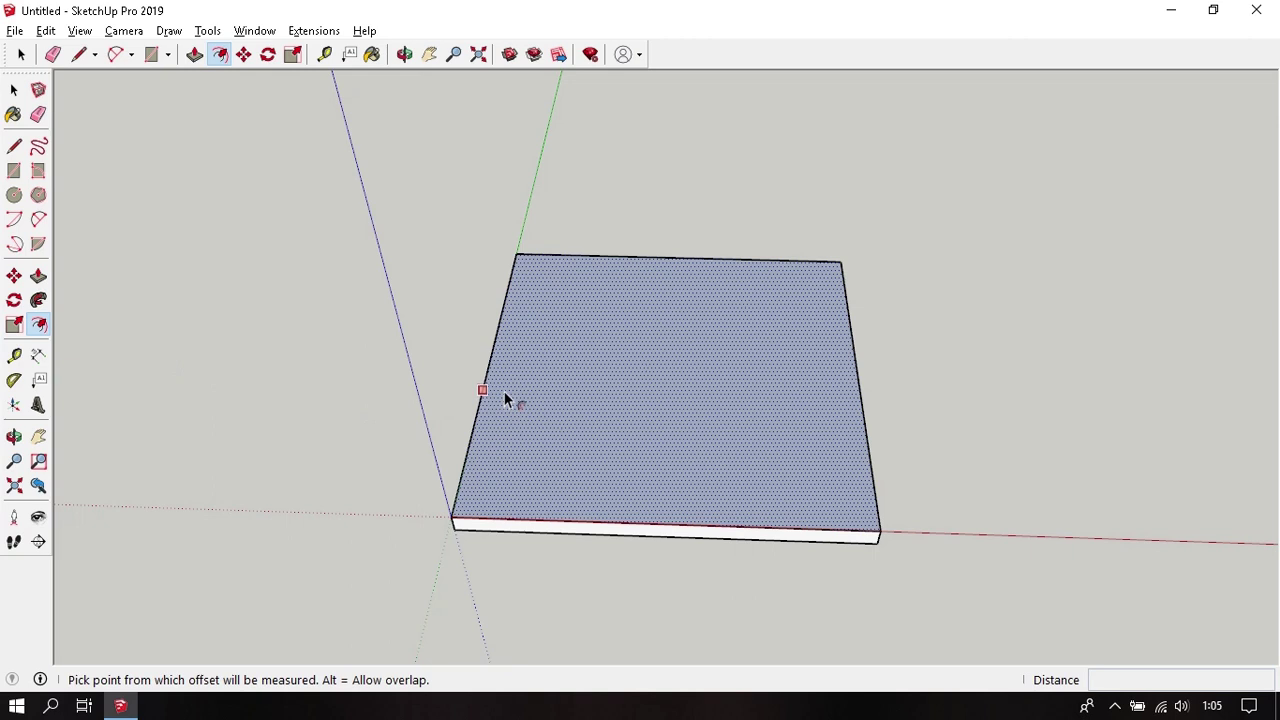
left_click(505, 397)
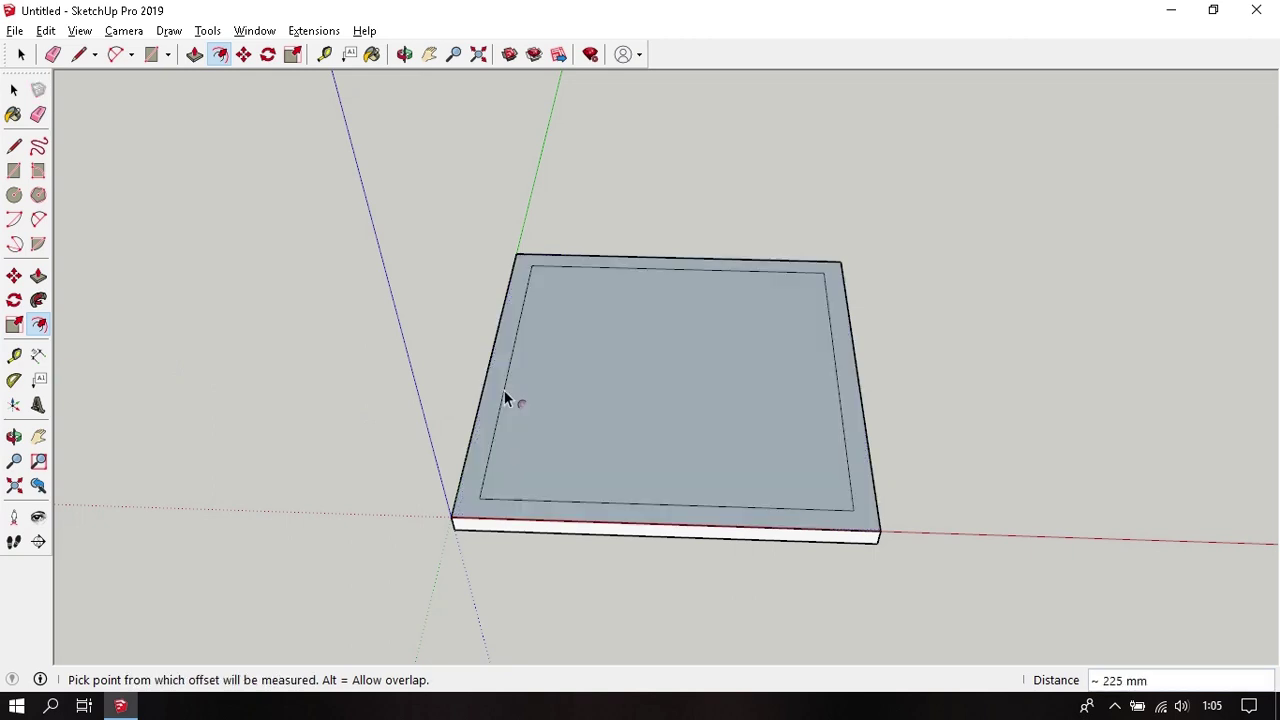
left_click(499, 402)
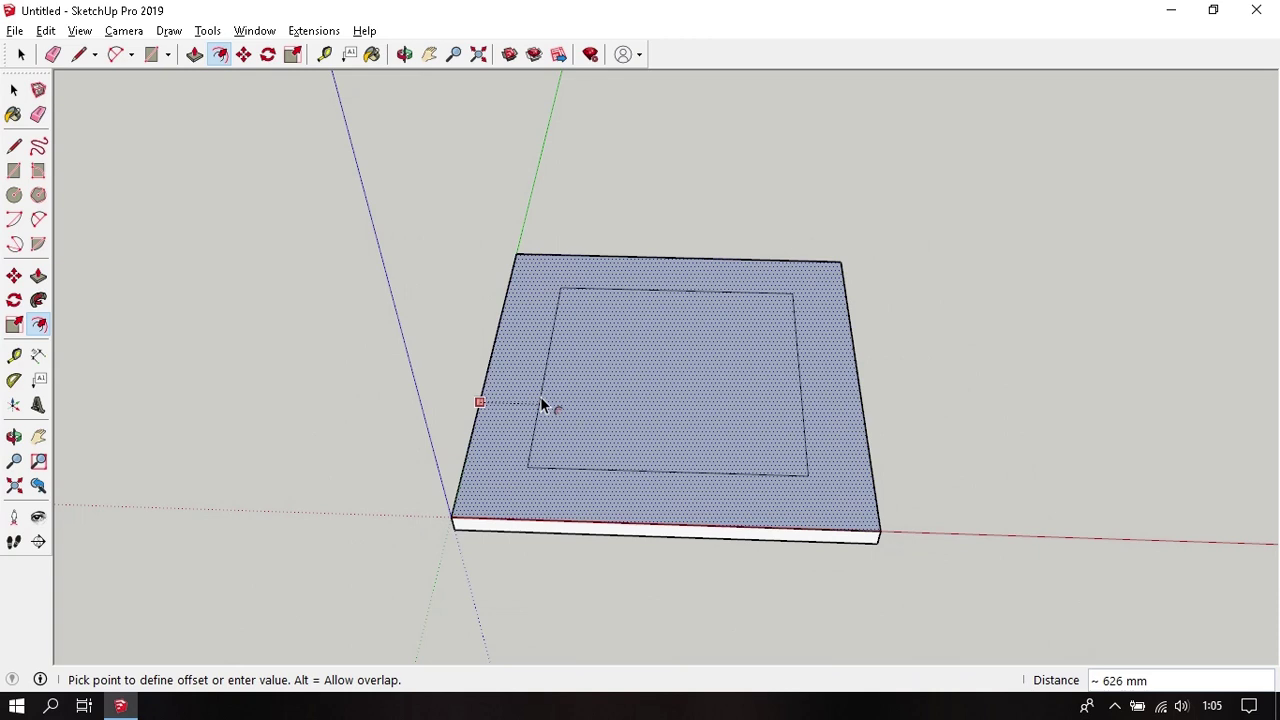
type("15")
type("0")
key("Return")
key("space")
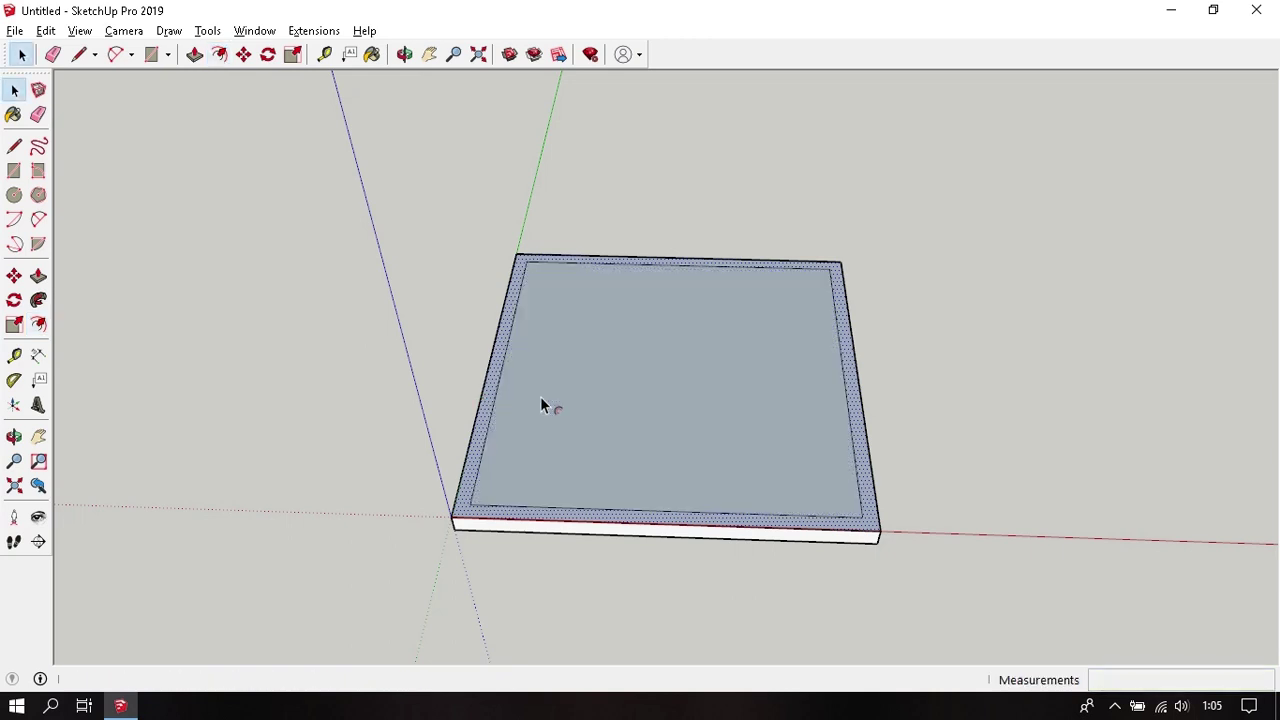
left_click(648, 409)
key("Delete")
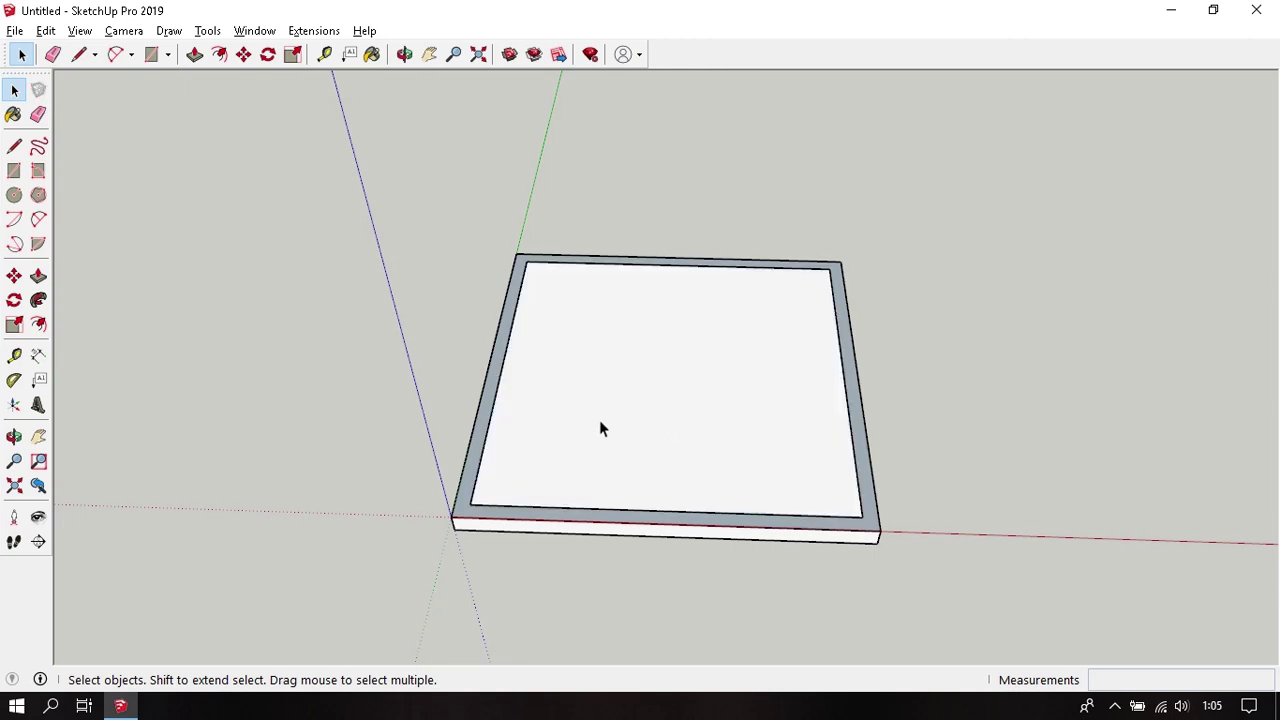
Step: Push/Pull the 150 mm border up 3000 mm into walls
key("p")
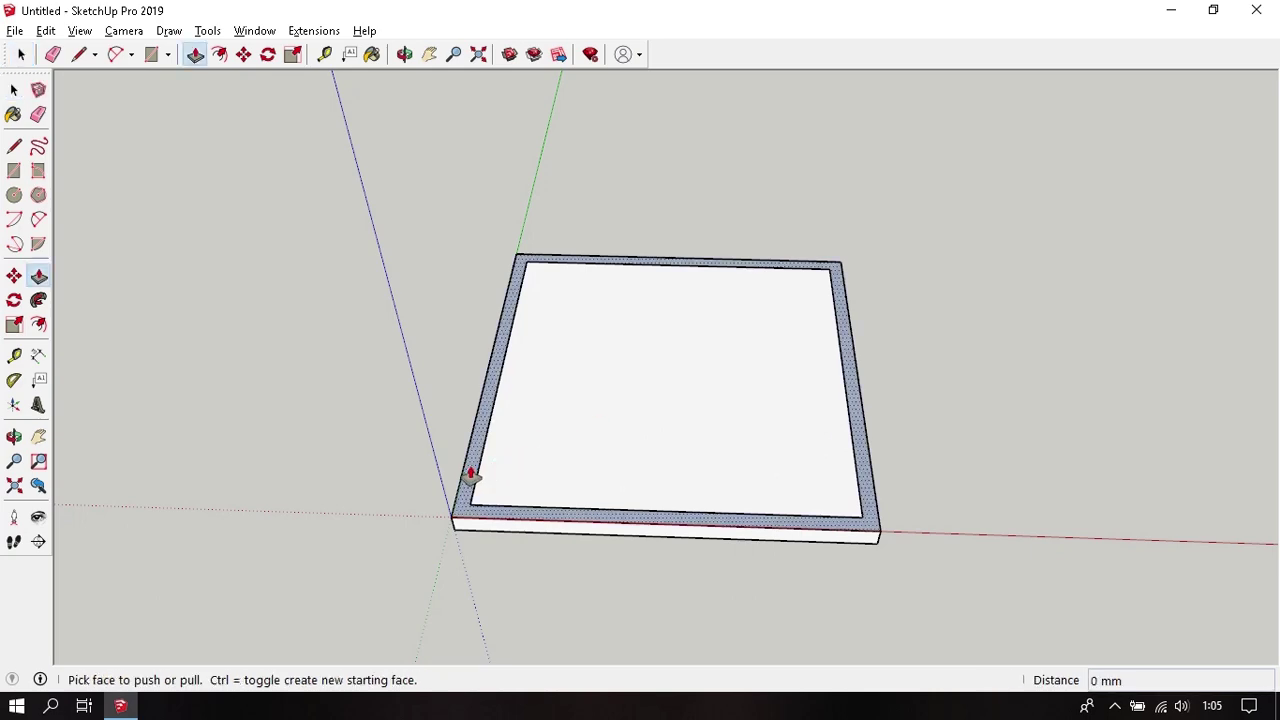
left_click(471, 474)
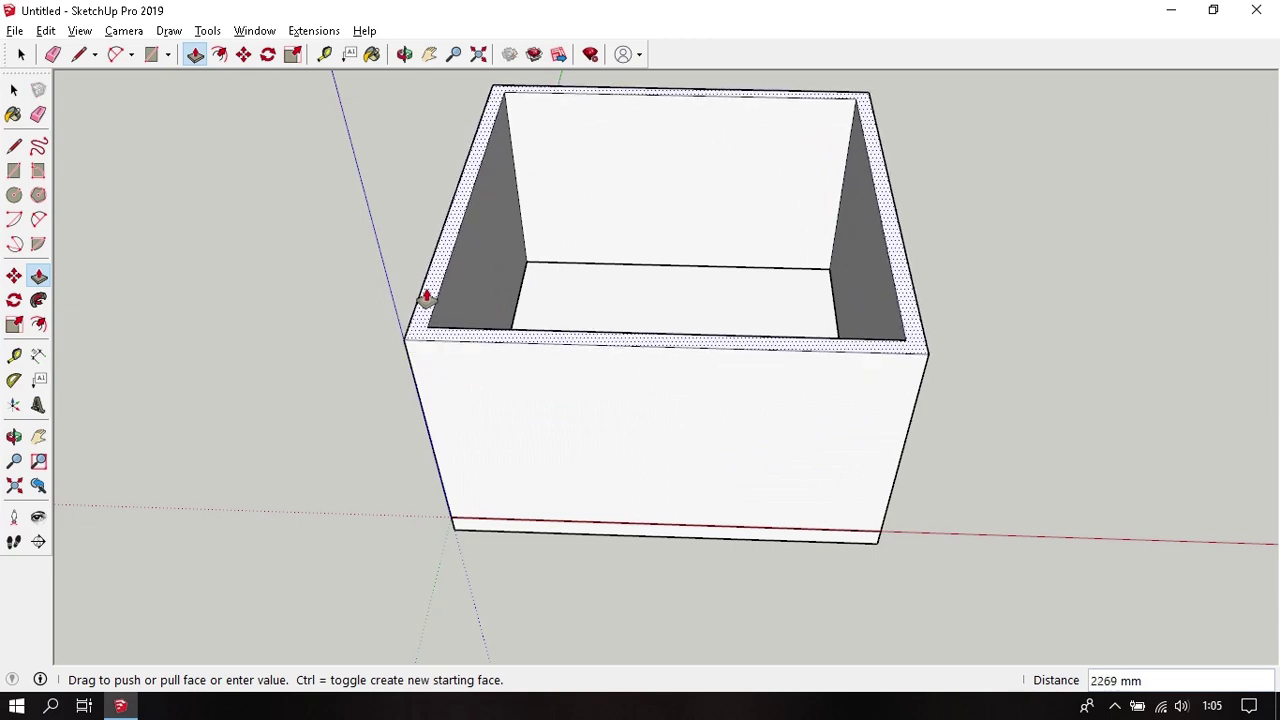
type("3000")
key("Return")
middle_click_drag(606, 324, 580, 491)
key("space")
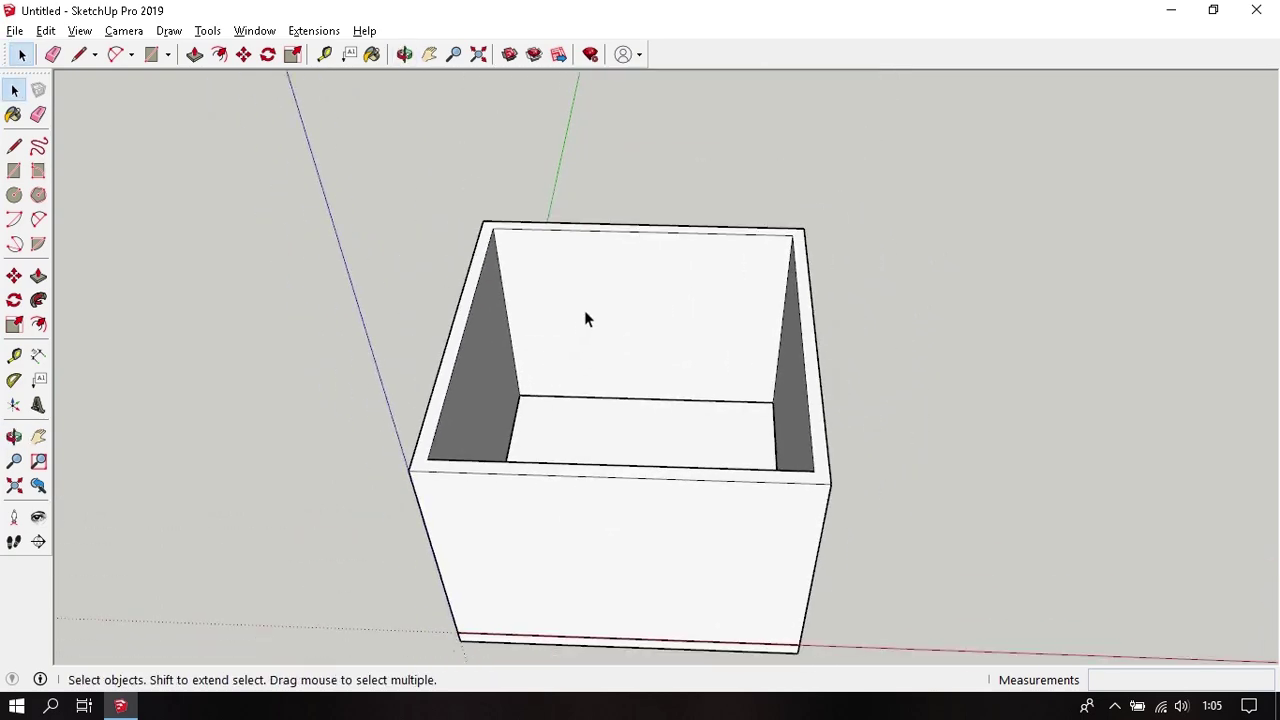
Step: Group the whole open box and orbit in to view the inner back wall
triple_click(612, 281)
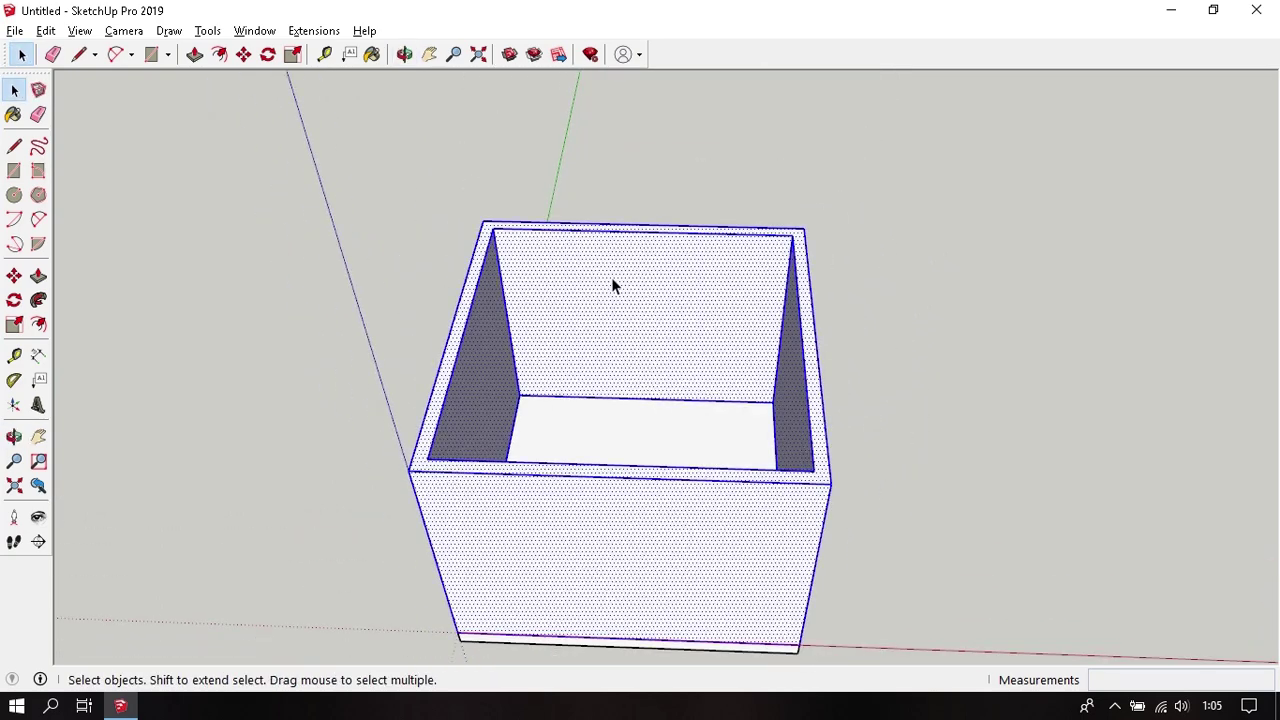
right_click(612, 281)
left_click(720, 441)
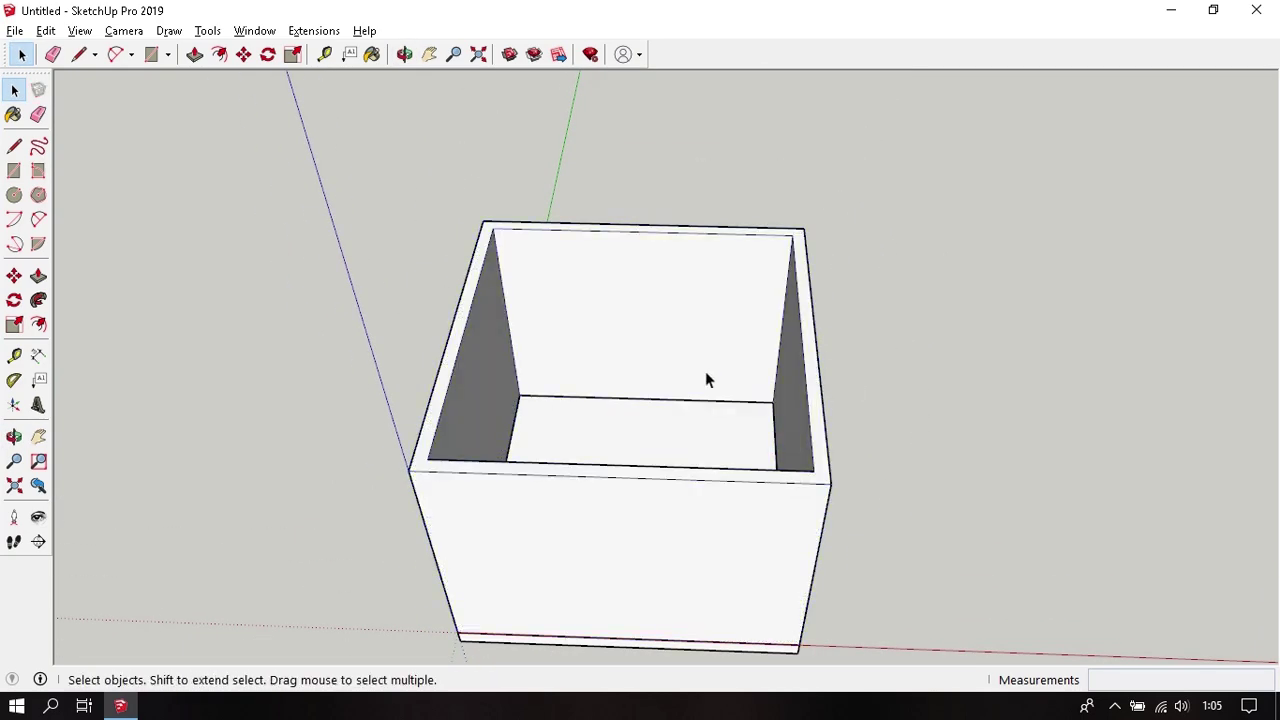
middle_click_drag(673, 365, 640, 409)
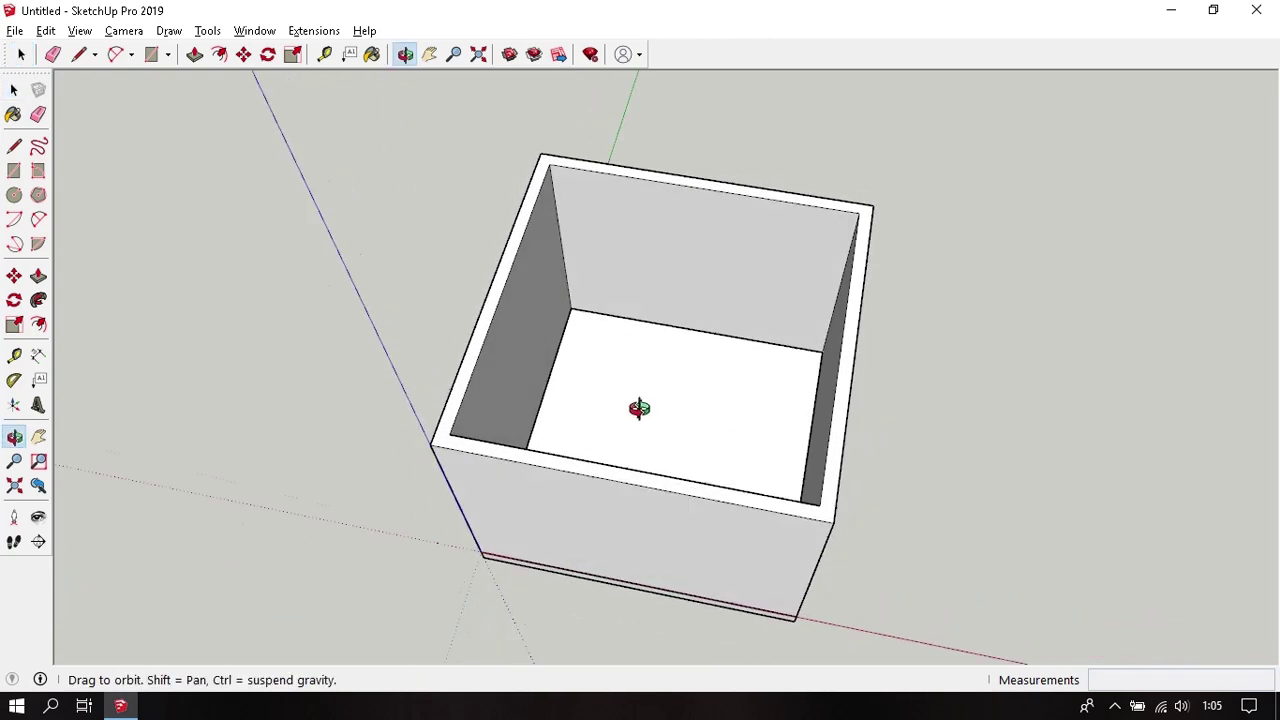
mouse_move(660, 354)
middle_mouse_down()
mouse_move(465, 412)
mouse_move(634, 445)
mouse_move(543, 449)
mouse_move(764, 422)
middle_mouse_up()
scroll(599, 428, "up", 3)
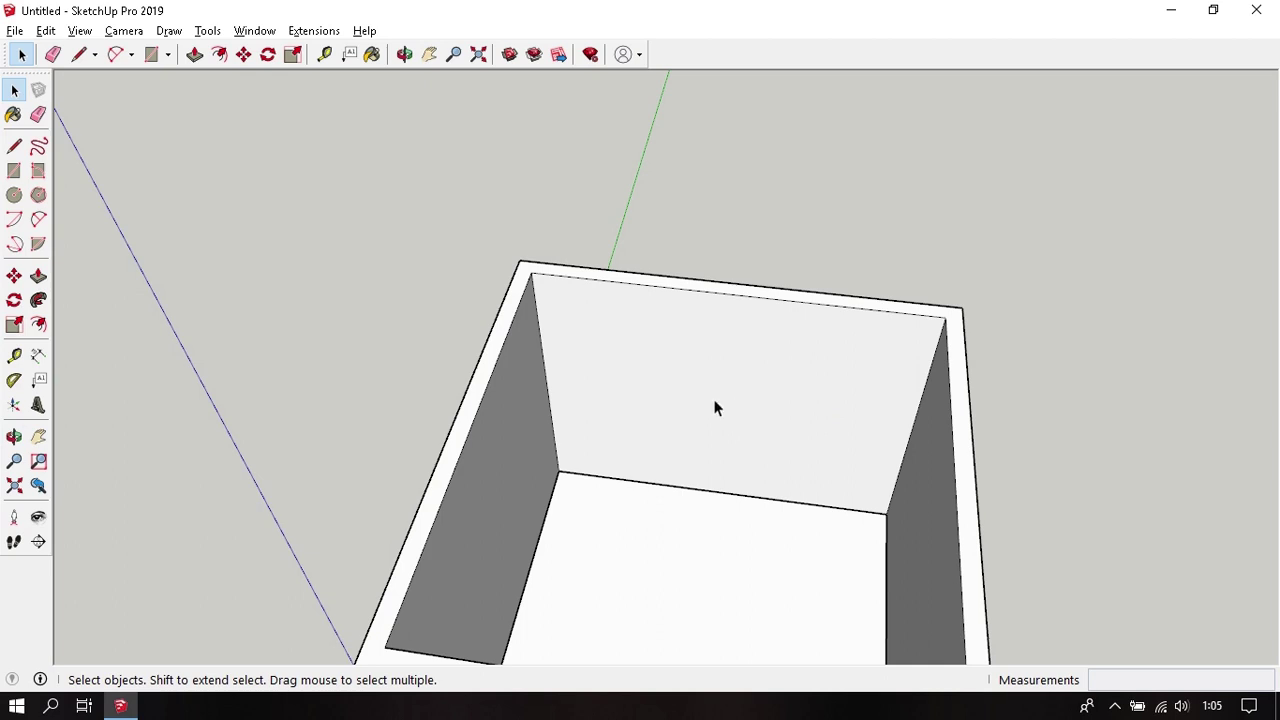
key("t")
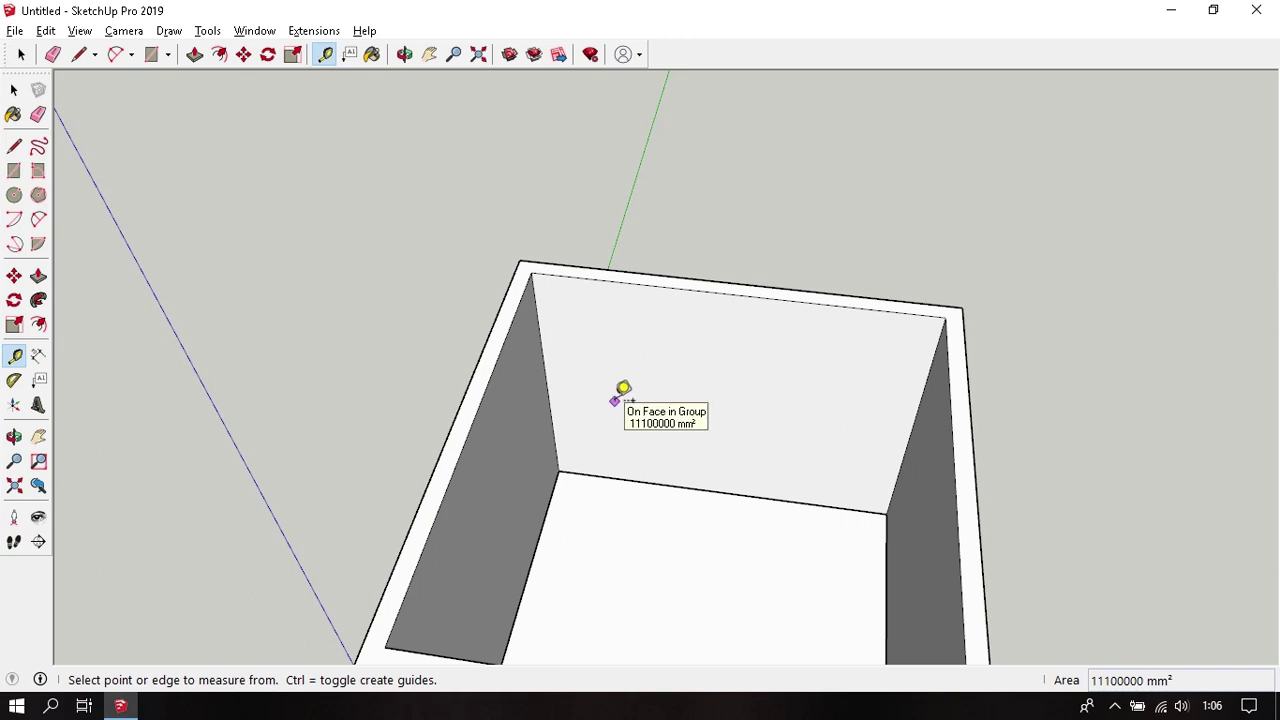
Step: Place vertical door guides 300 mm from the left wall edge and 900 mm beyond
scroll(594, 375, "up", 1)
scroll(587, 381, "up", 1)
left_click(531, 381)
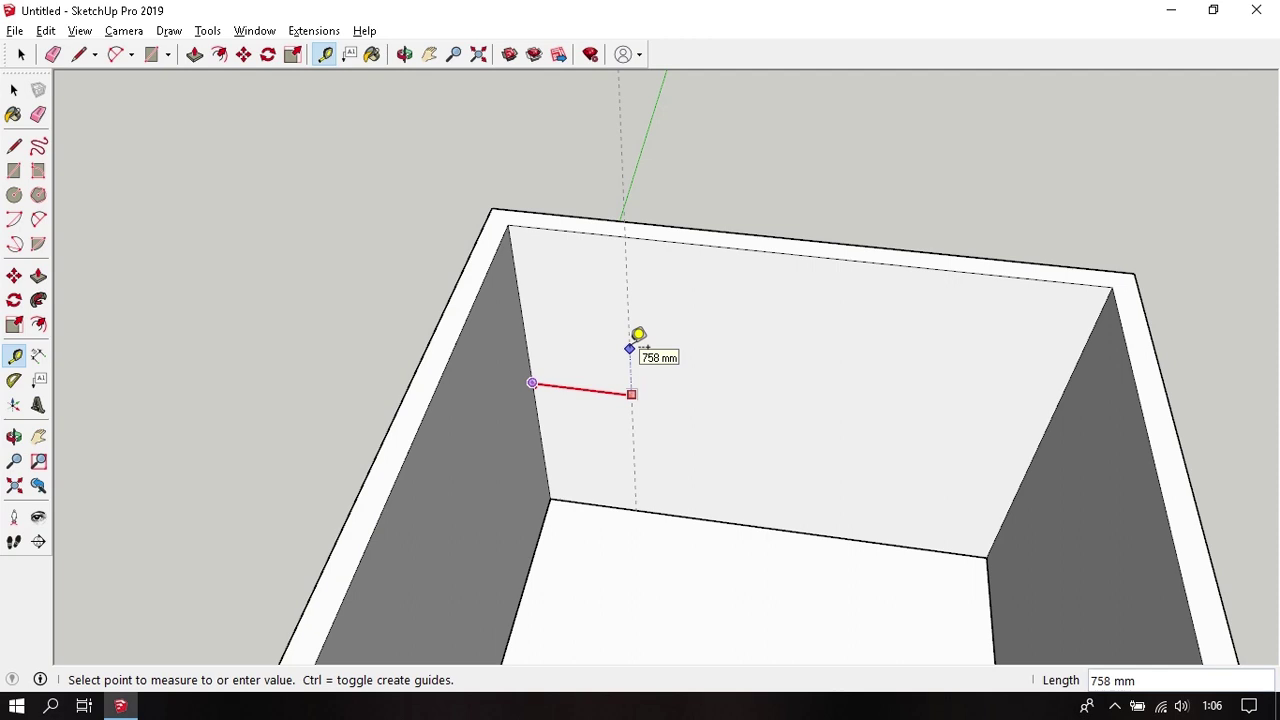
type("300")
key("Return")
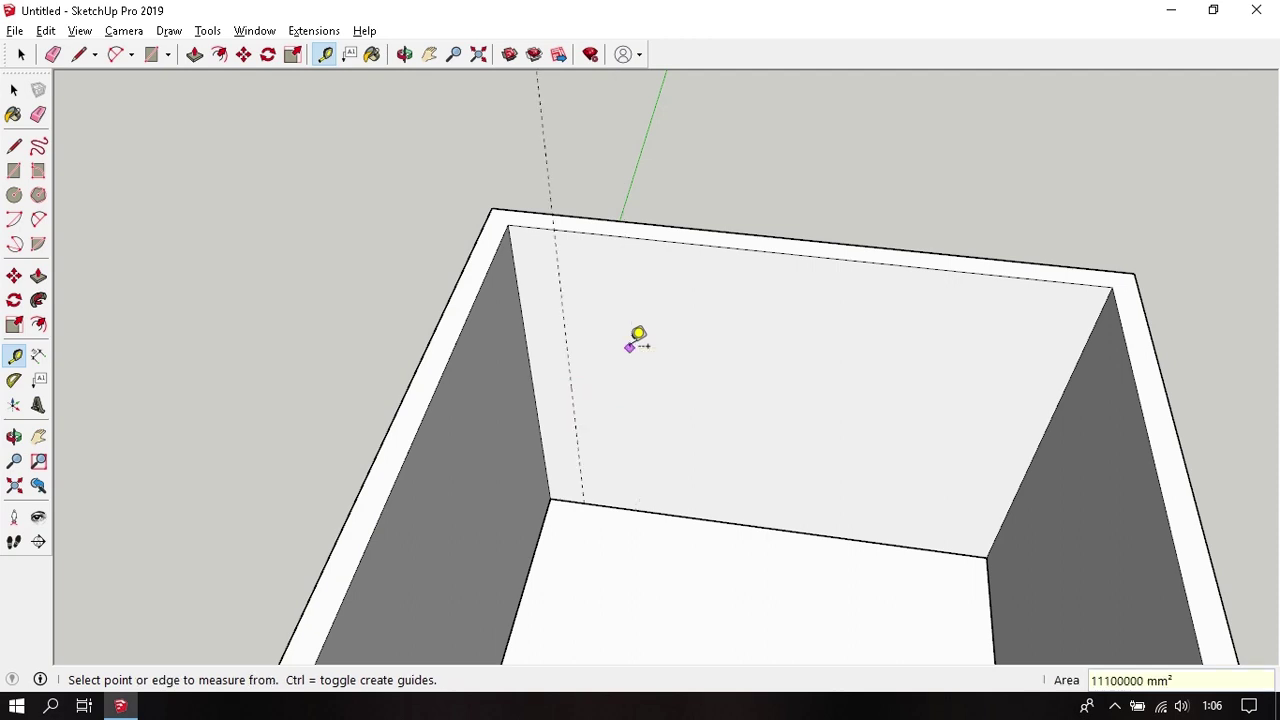
key("o")
middle_click_drag(628, 337, 620, 371)
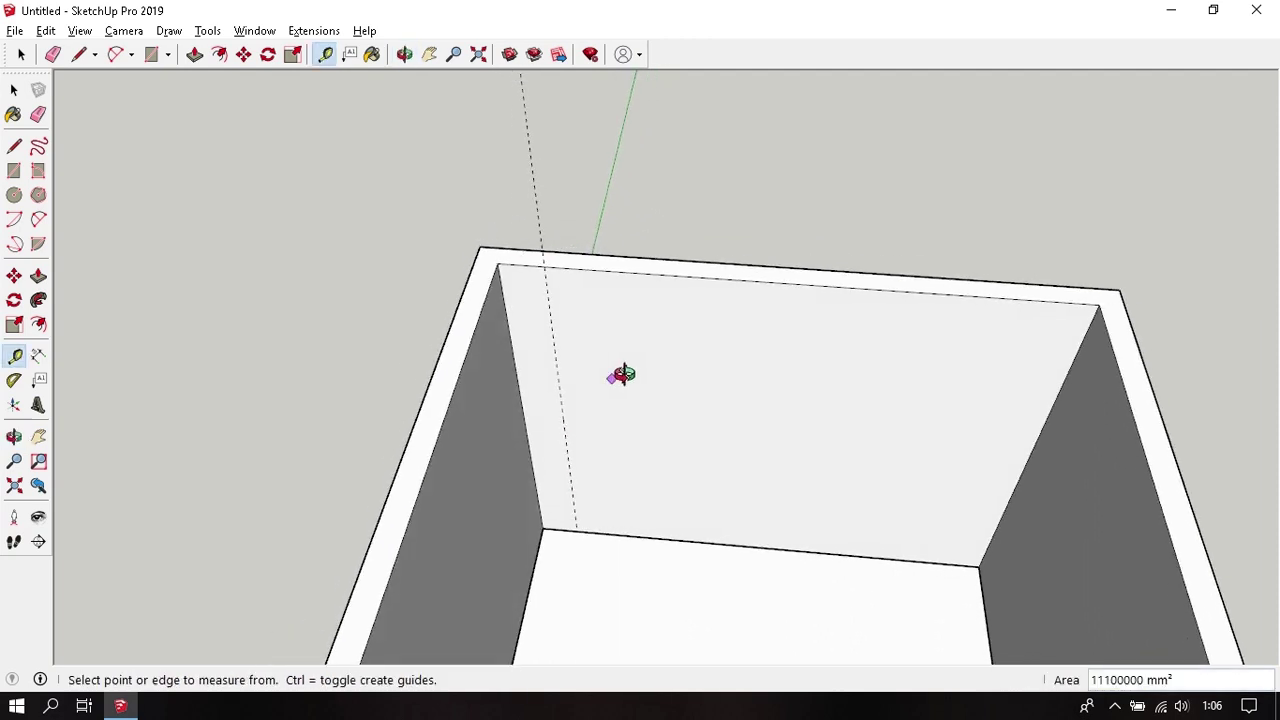
left_click(558, 379)
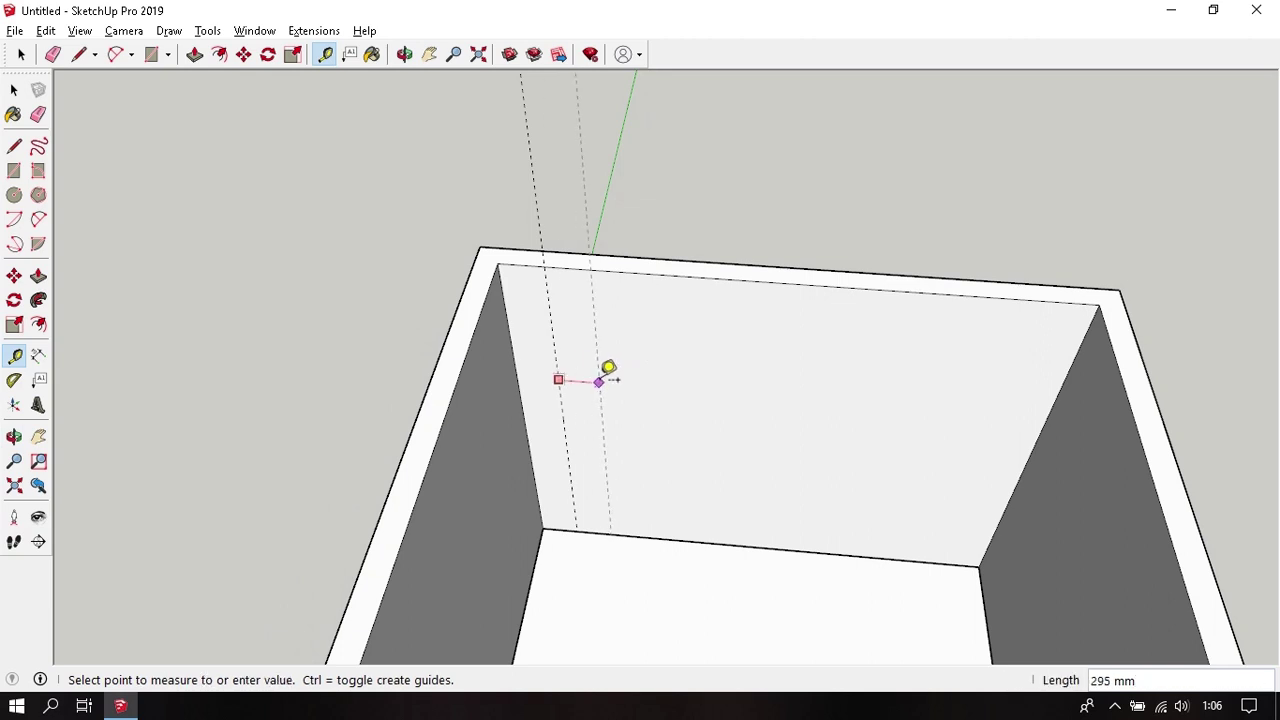
type("9")
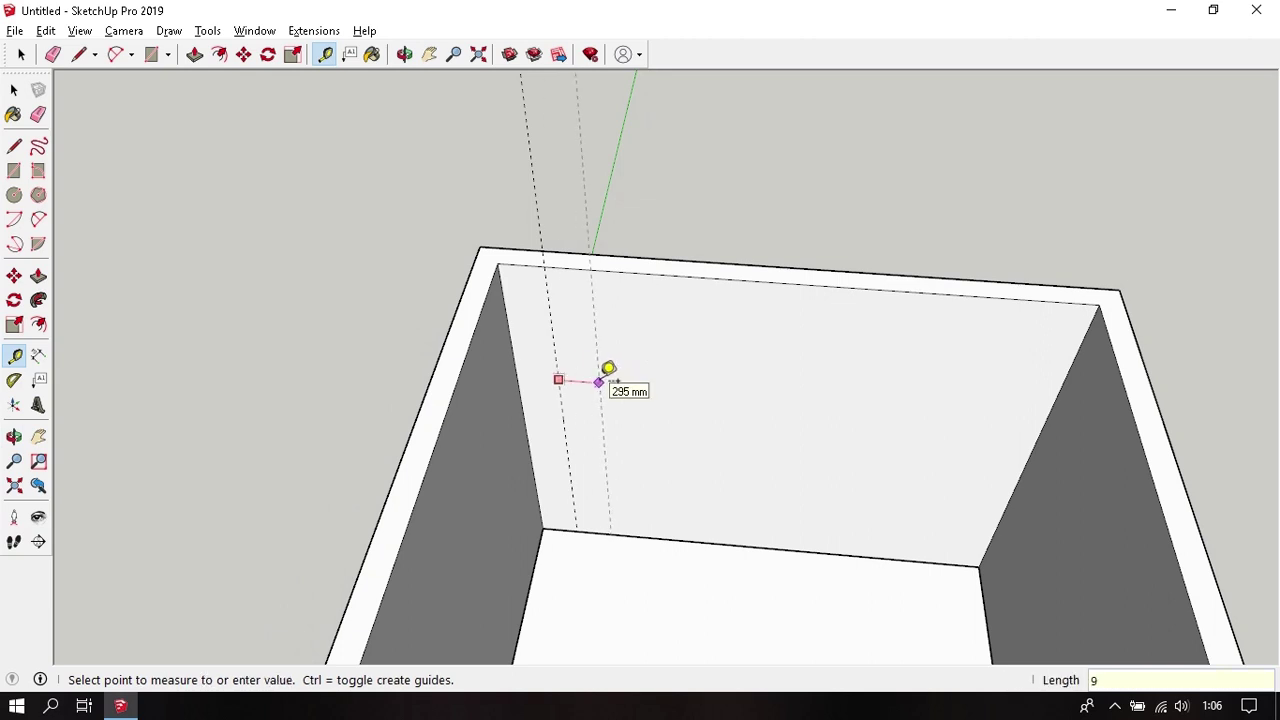
type("00")
key("Return")
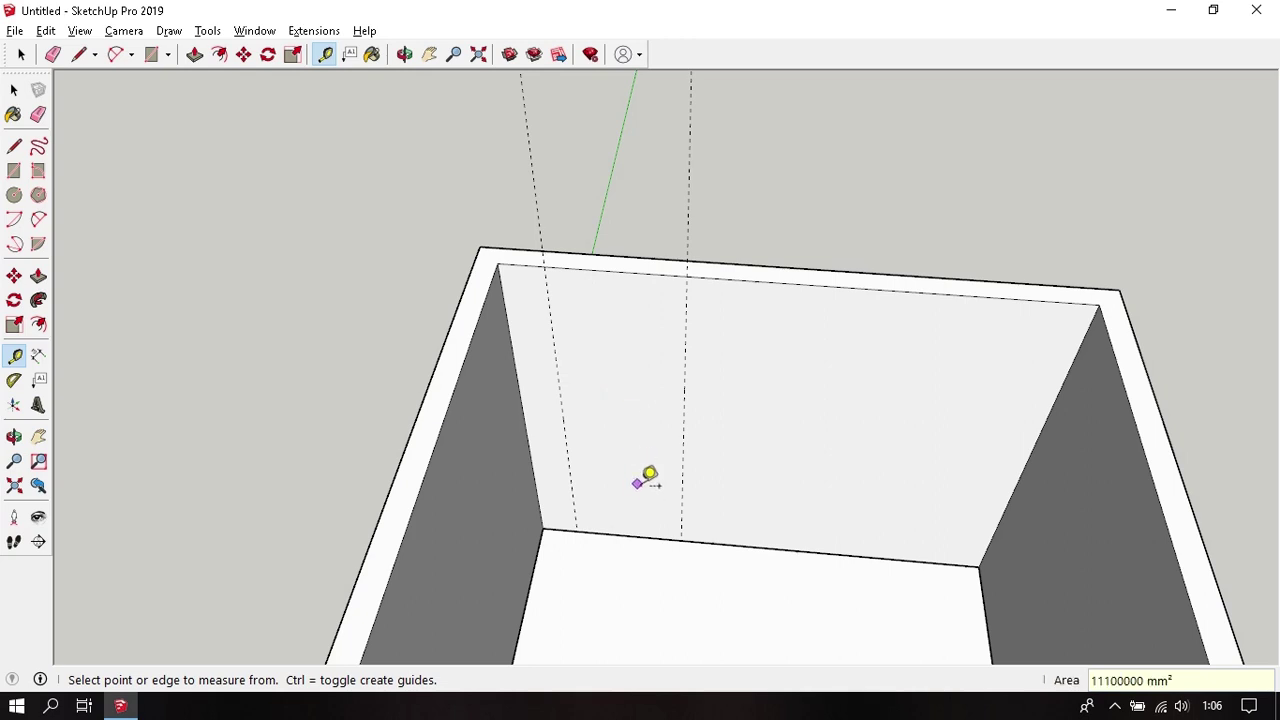
Step: Add a horizontal door-head guide 2100 mm above the wall's bottom edge
left_click(632, 536)
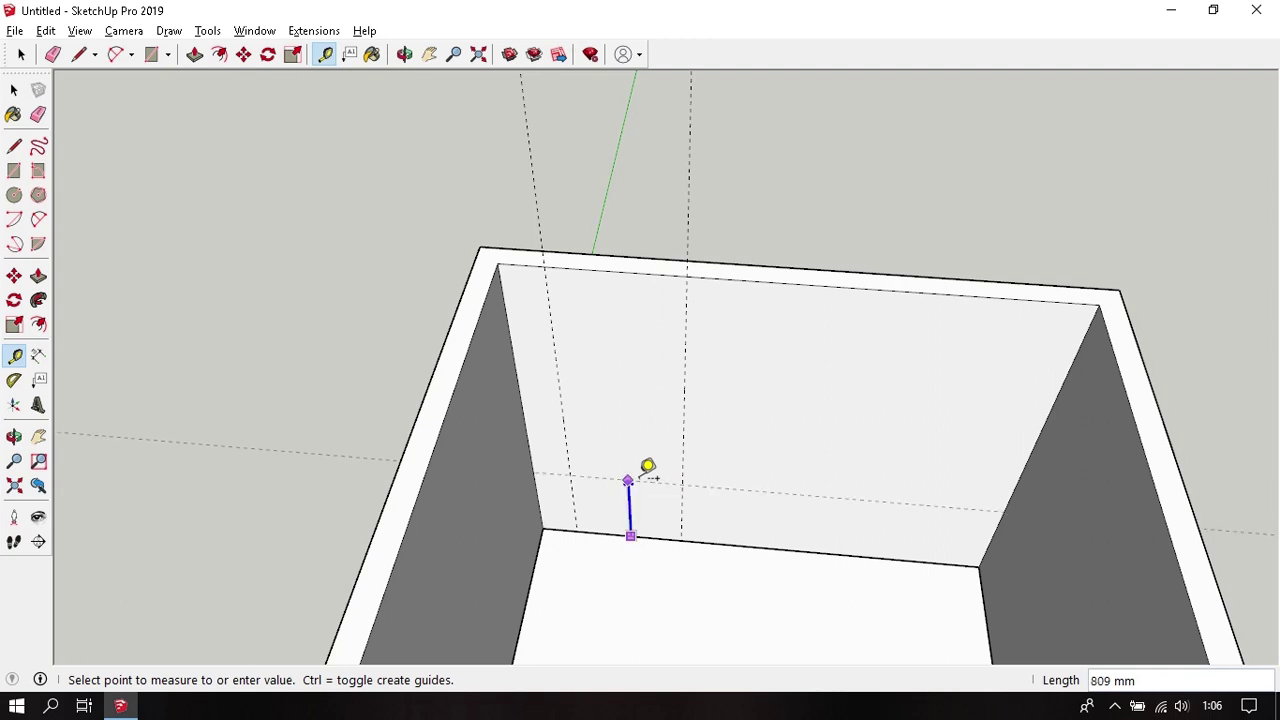
type("210")
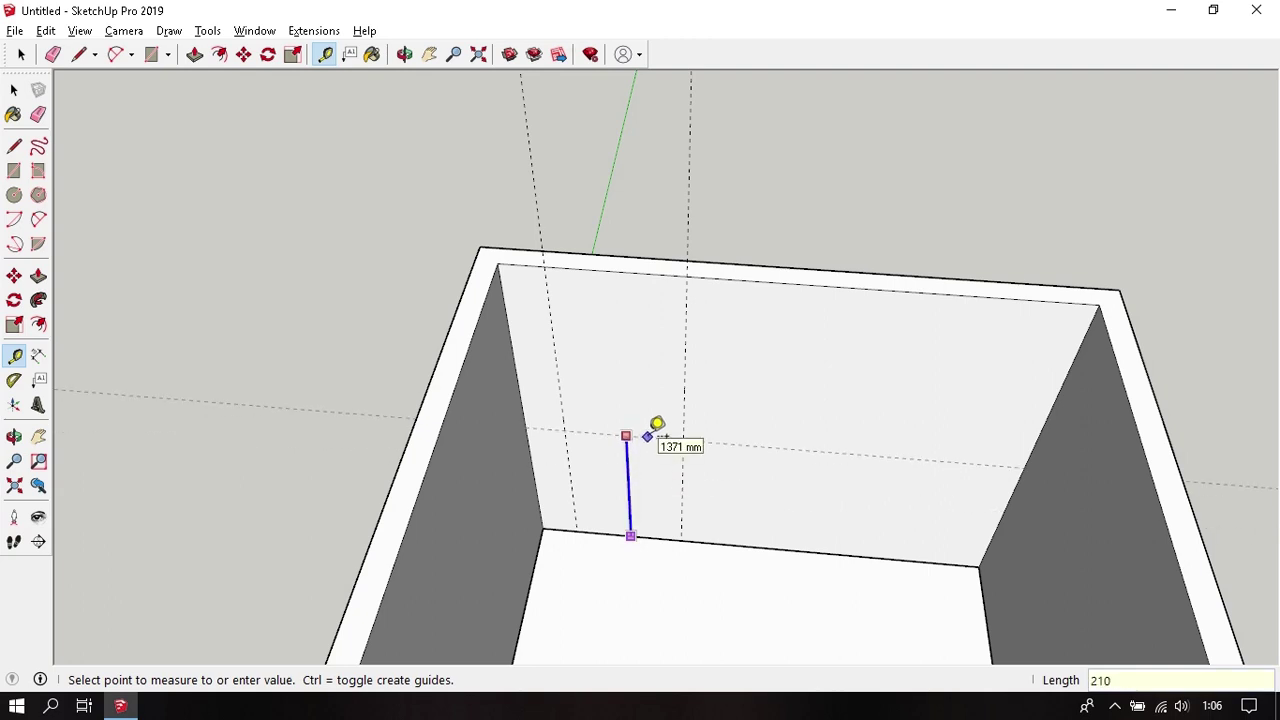
type("0")
key("Return")
Step: On the window wall, place guides 400 mm from the left edge and 800 mm beyond
key("space")
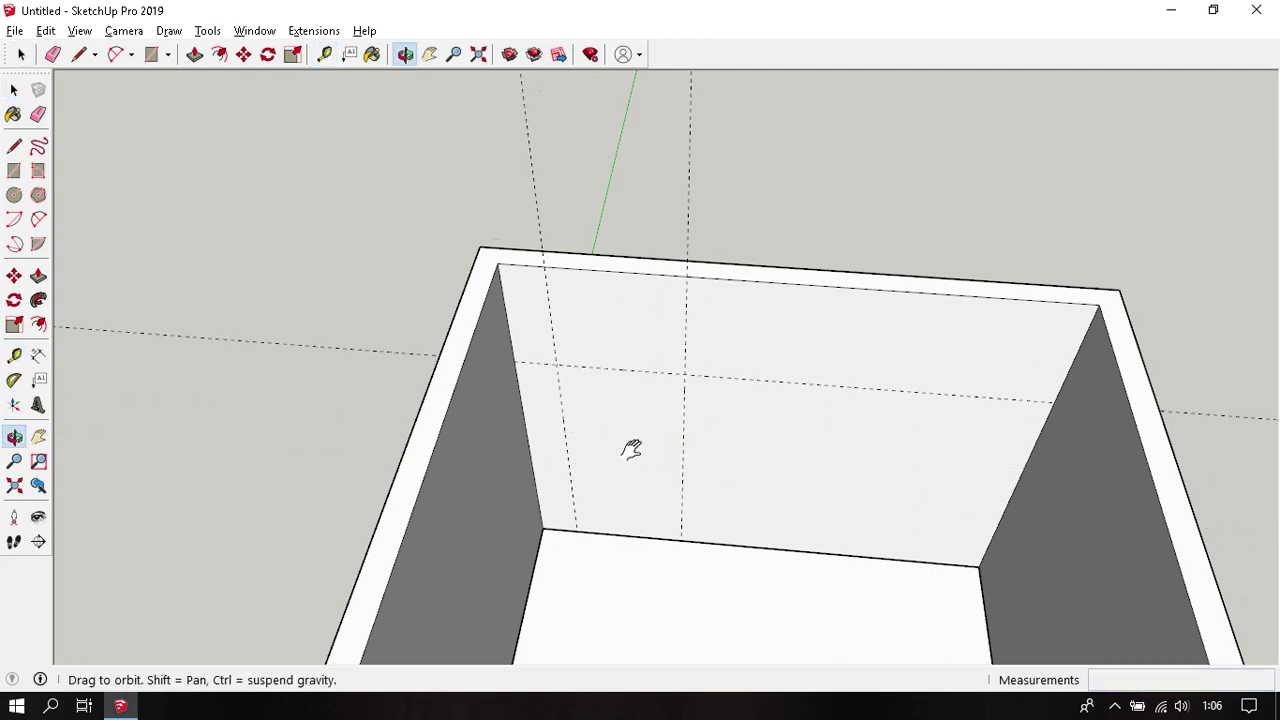
mouse_move(632, 449)
middle_mouse_down()
mouse_move(388, 375)
mouse_move(623, 417)
middle_mouse_up()
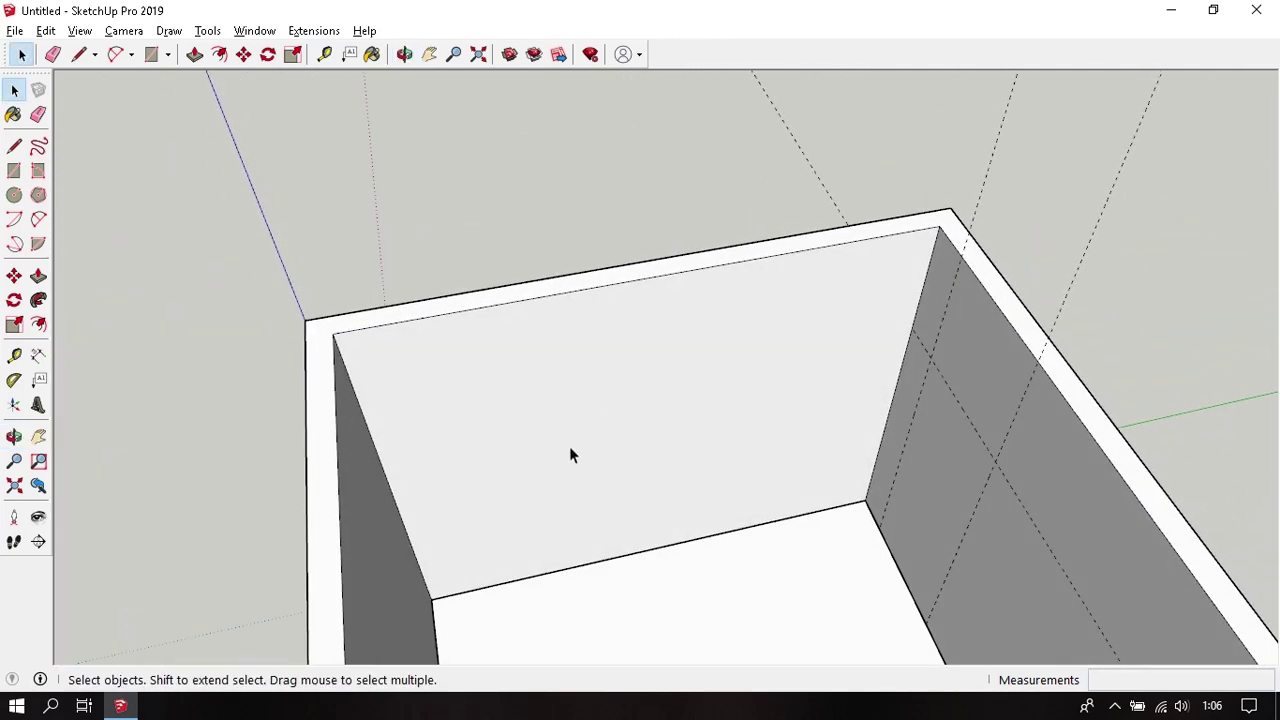
middle_click_drag(571, 451, 517, 426)
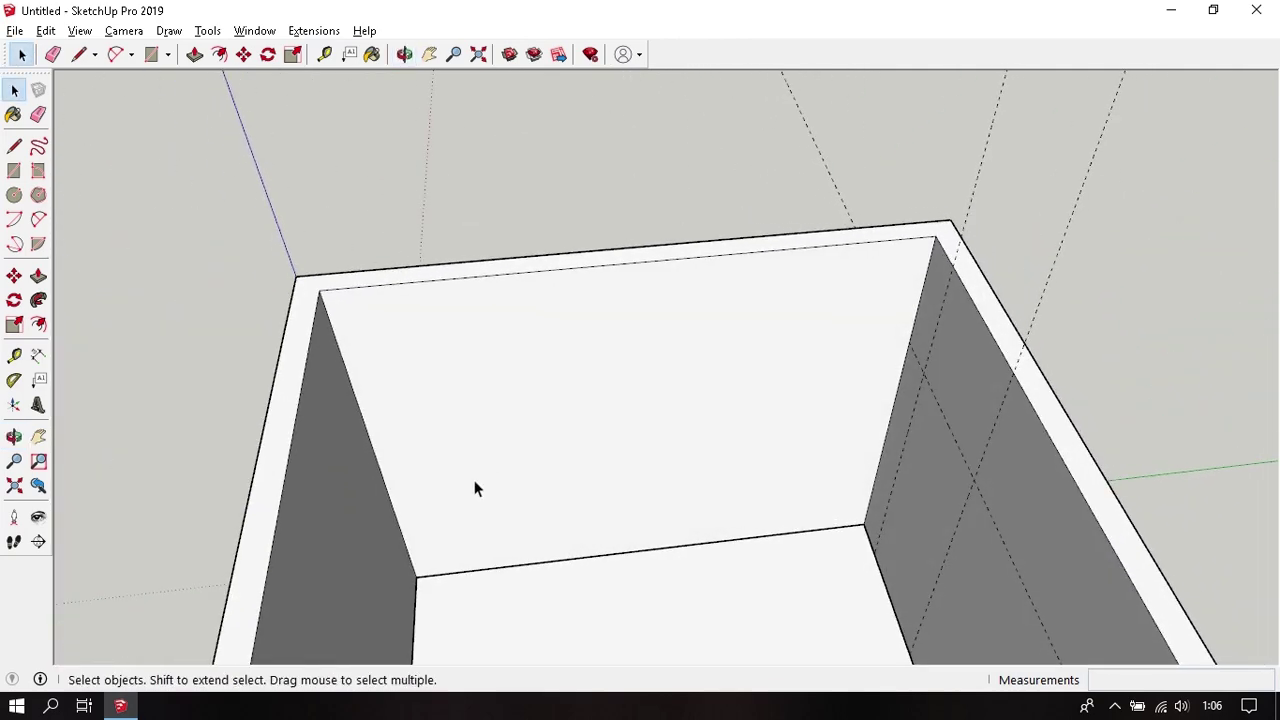
key("t")
left_click(389, 500)
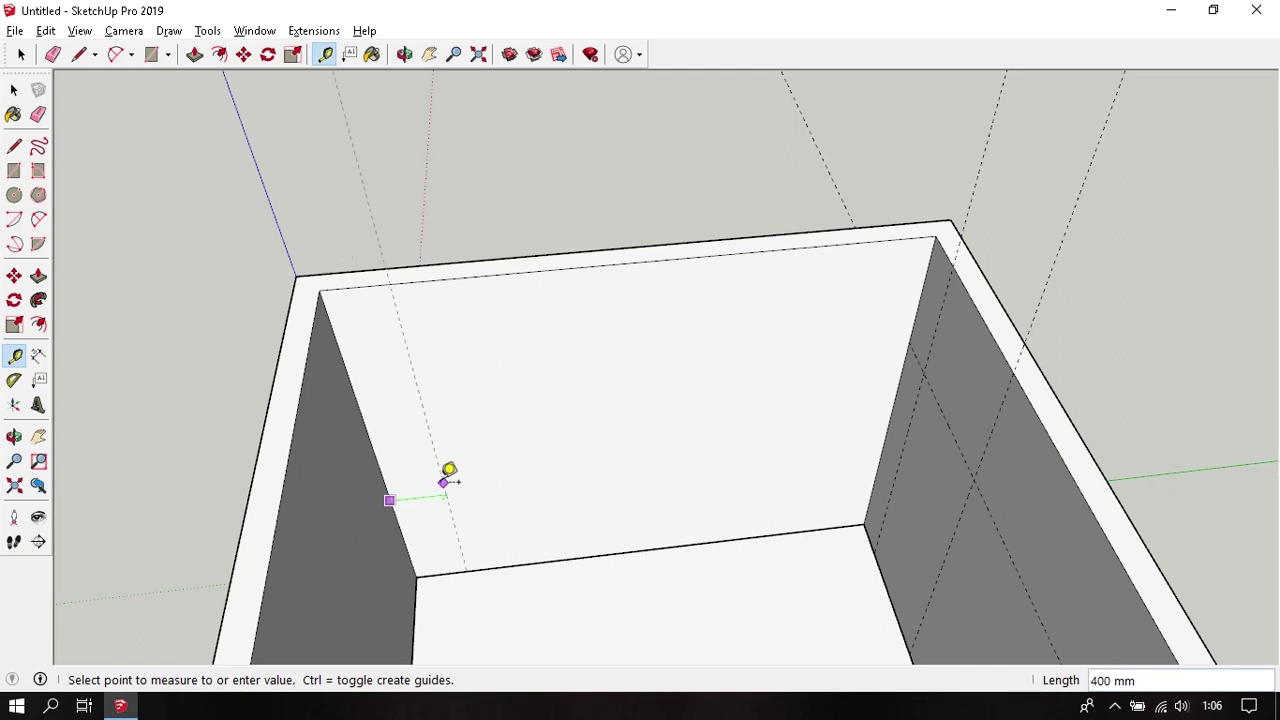
type("400")
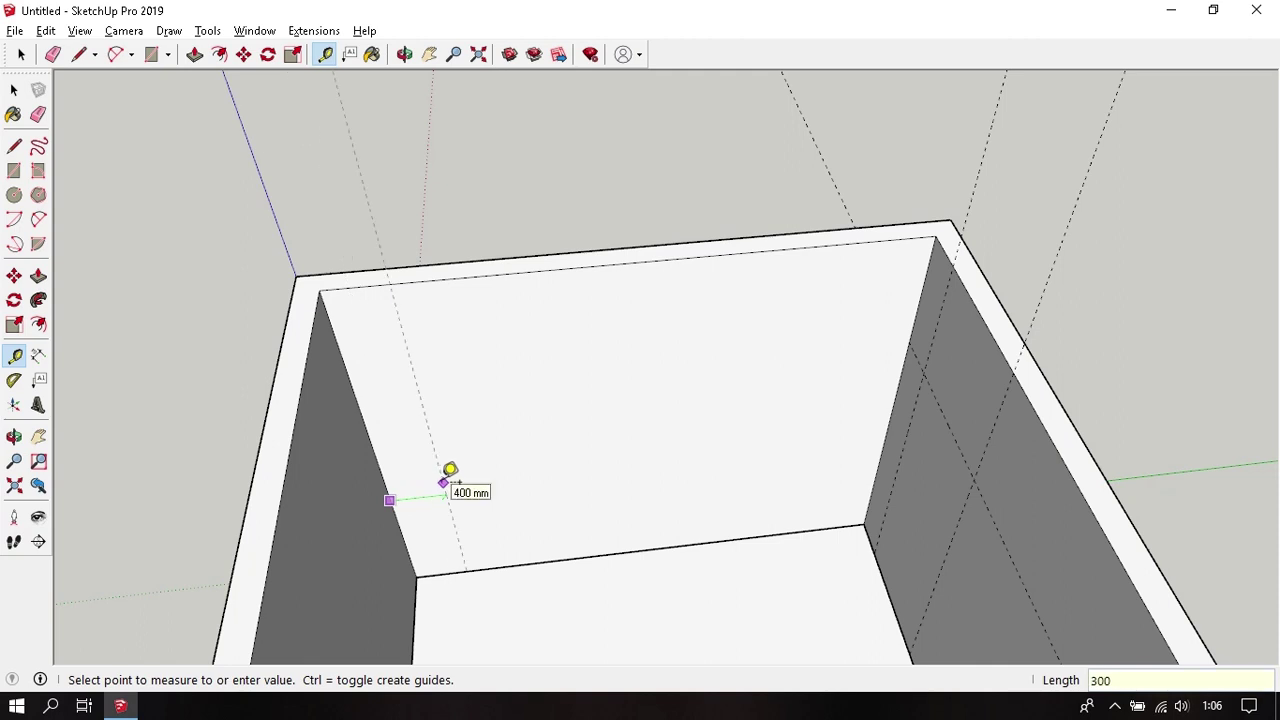
key("Return")
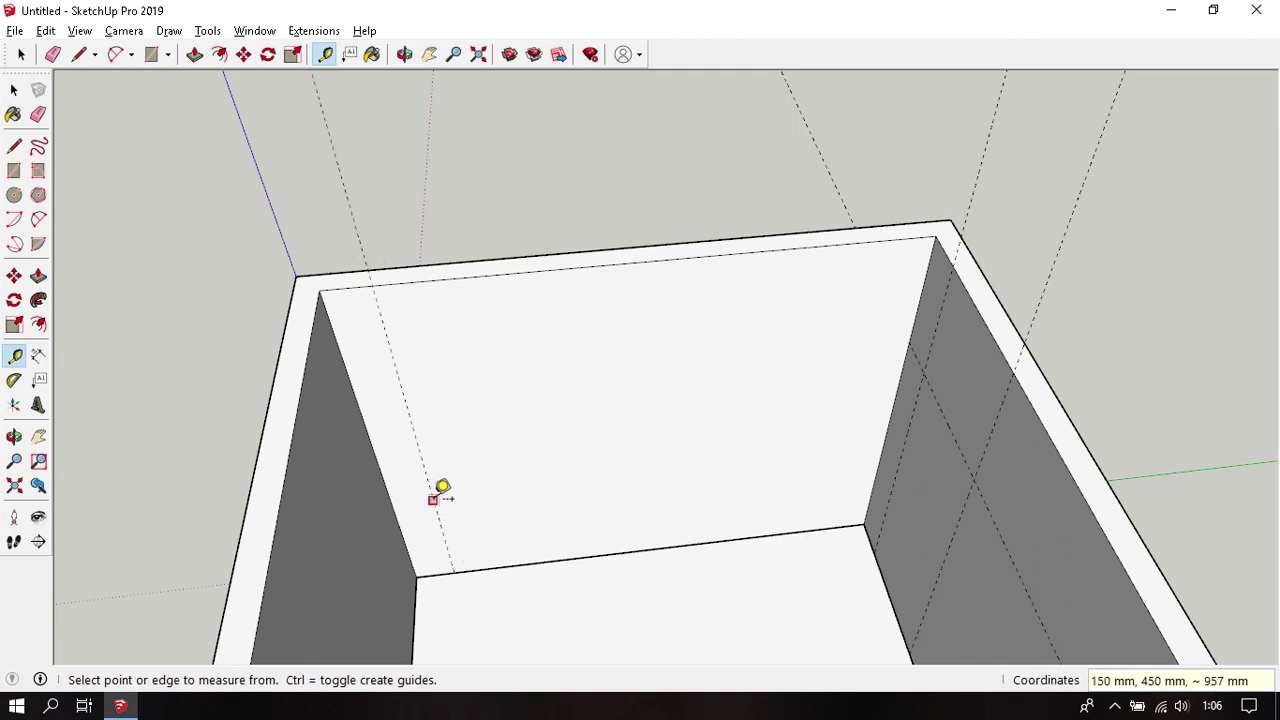
left_click(432, 500)
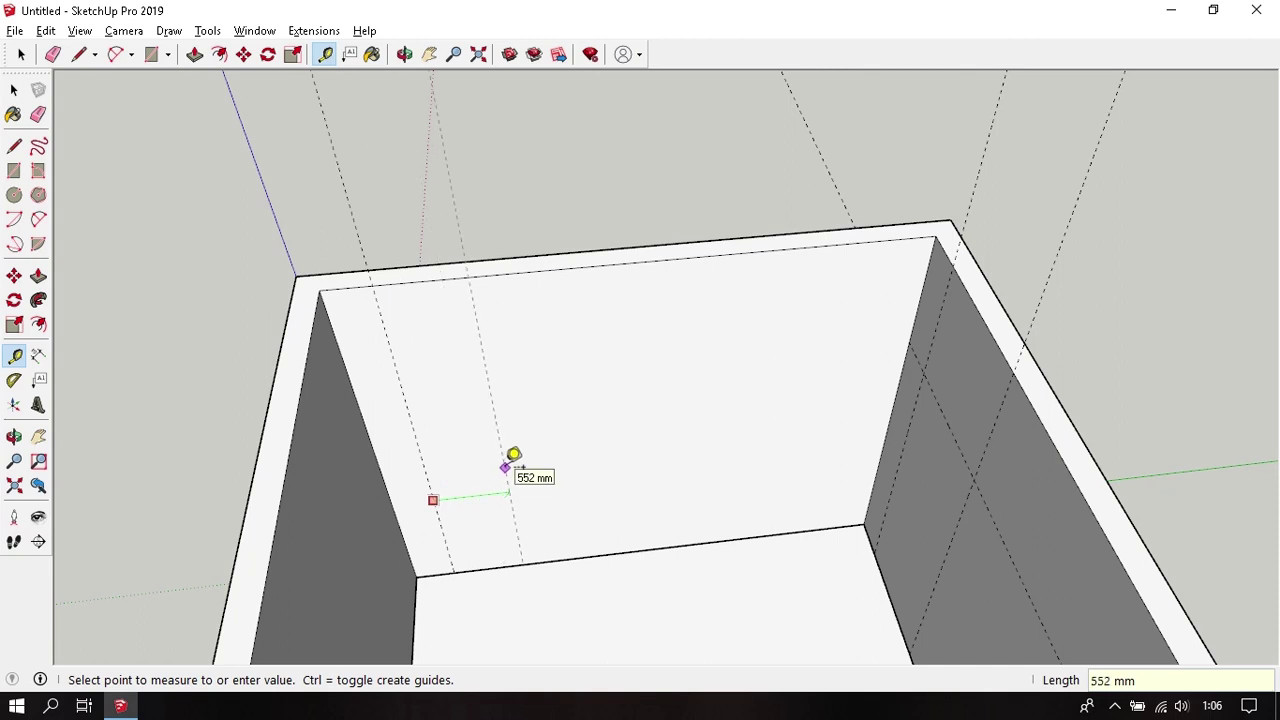
type("800")
key("Return")
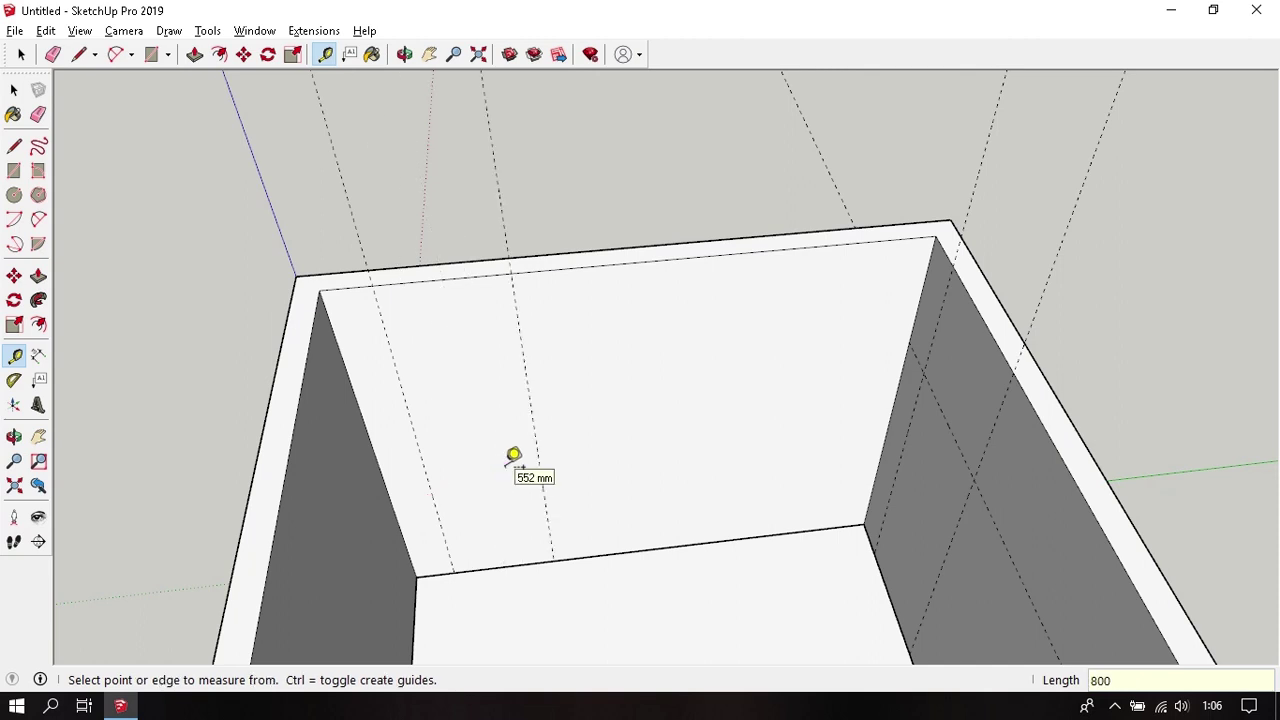
Step: Place guides 300 mm and 850 mm in from the right wall edge
left_click(918, 298)
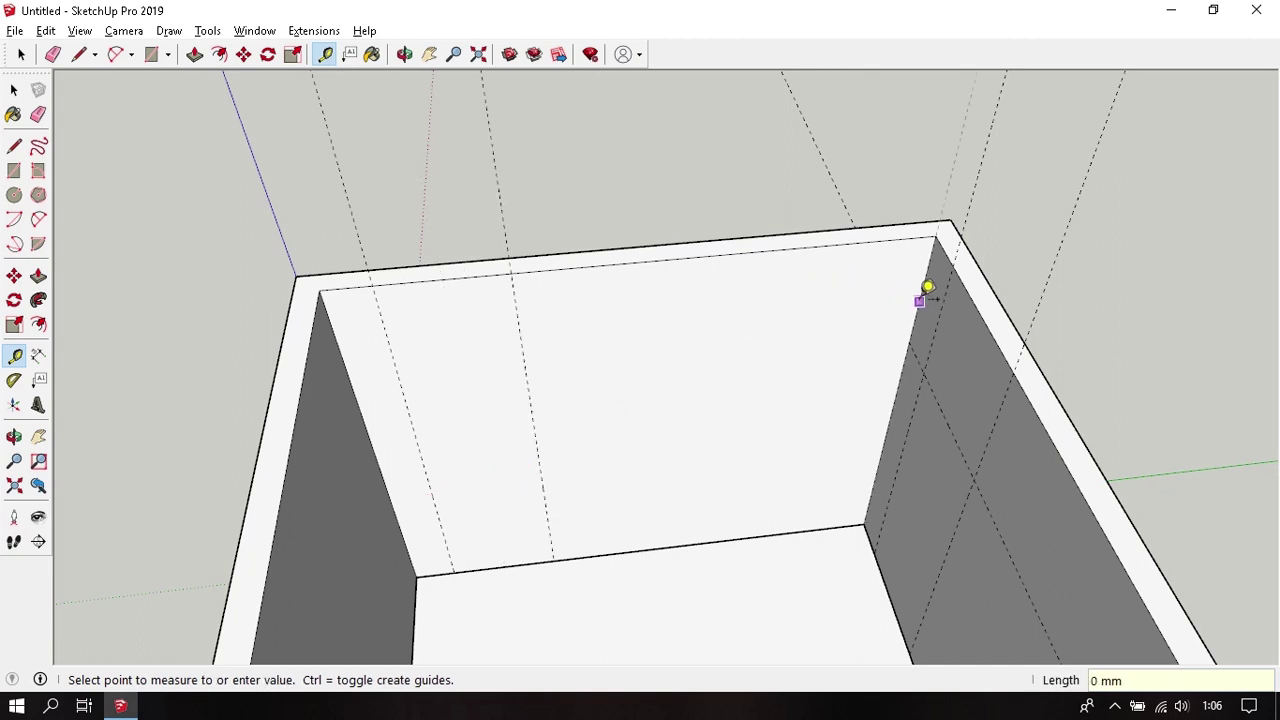
type("300")
key("Return")
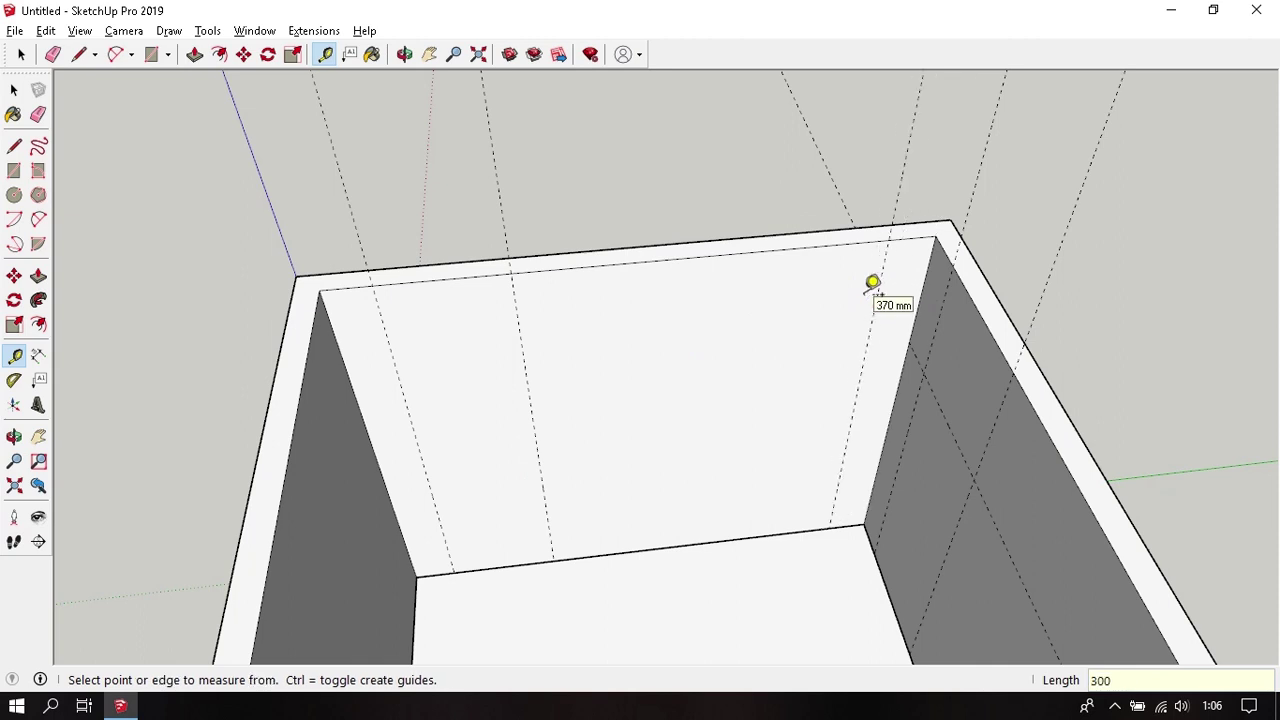
left_click(871, 321)
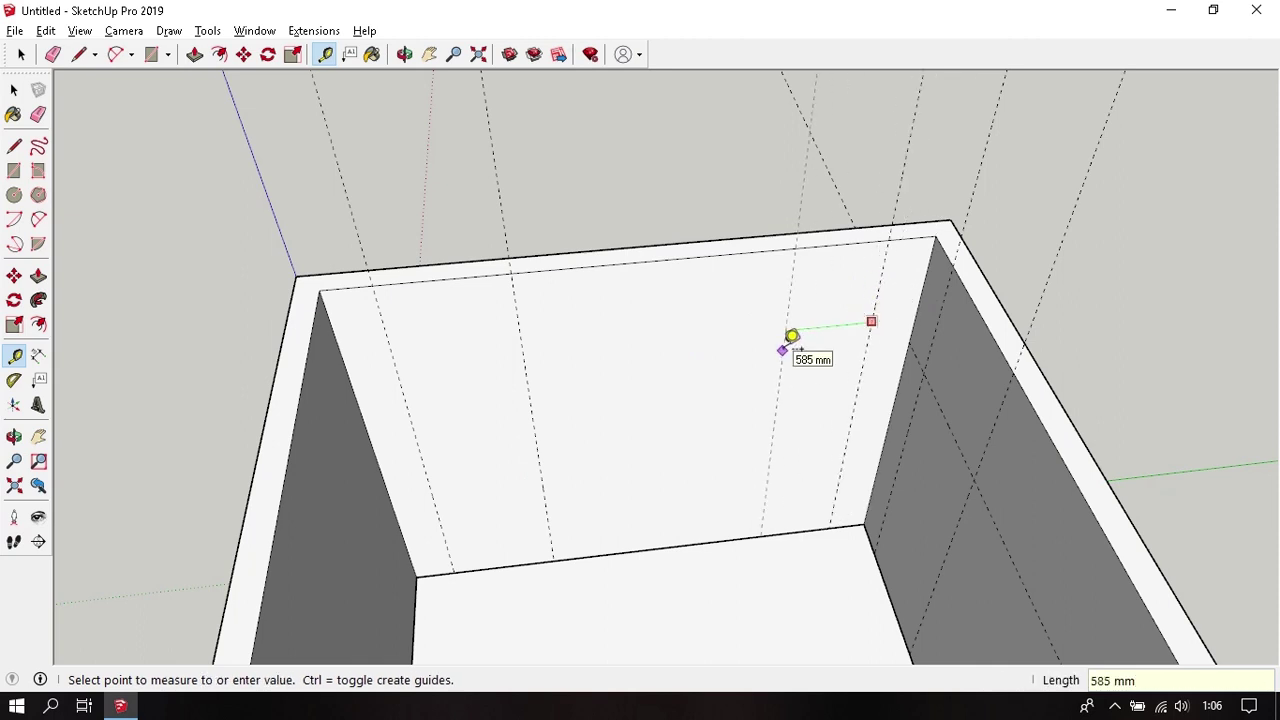
type("850")
key("Return")
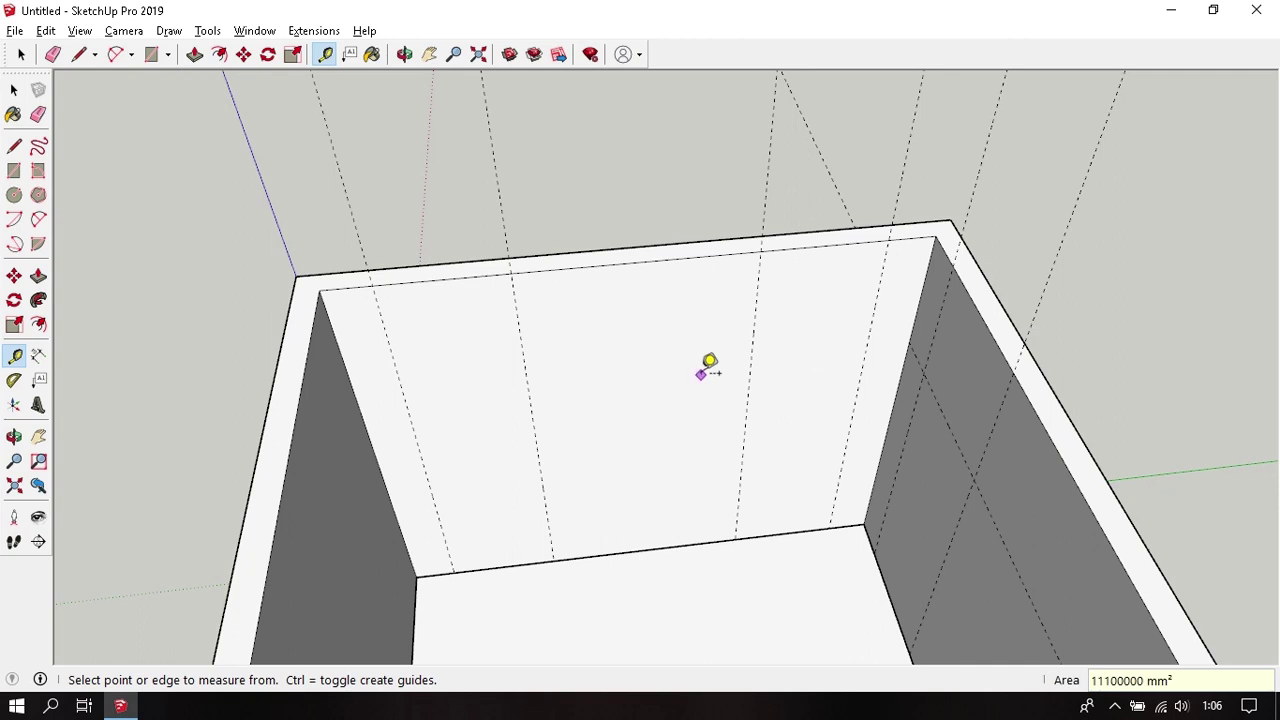
Step: Place a horizontal guide near the wall base and another 1500 mm above it
left_click(631, 550)
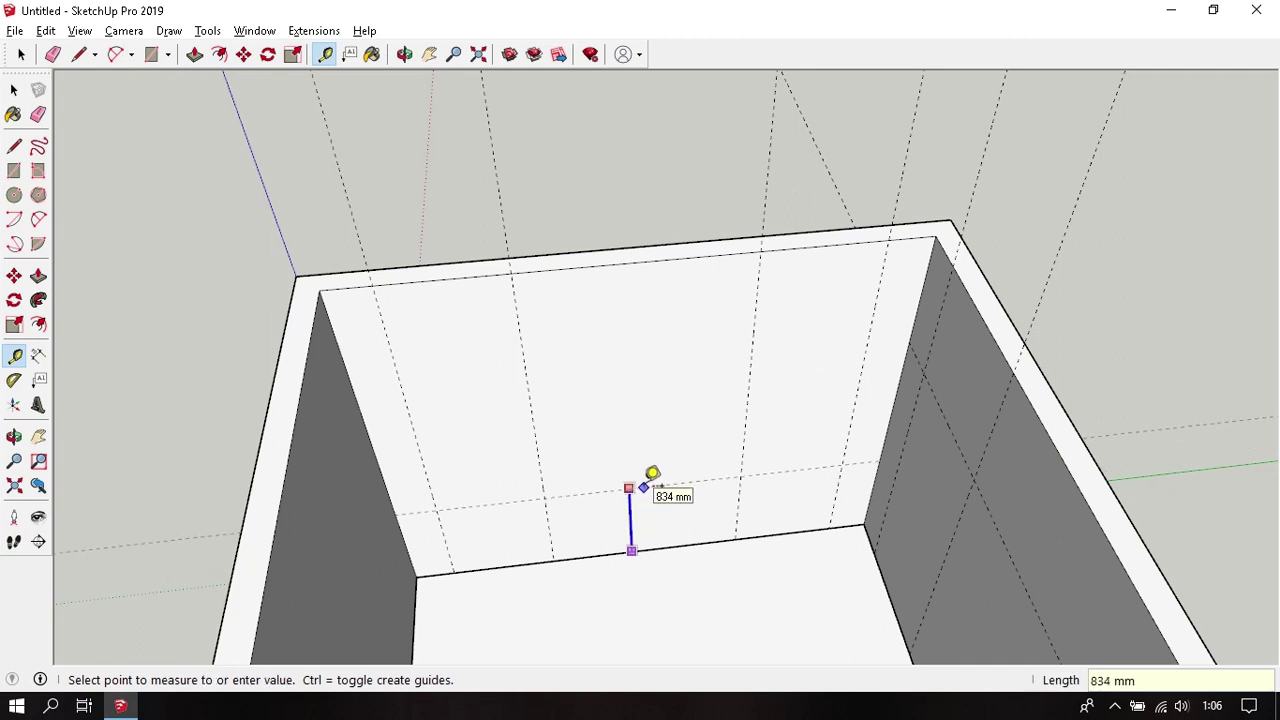
left_click(643, 487)
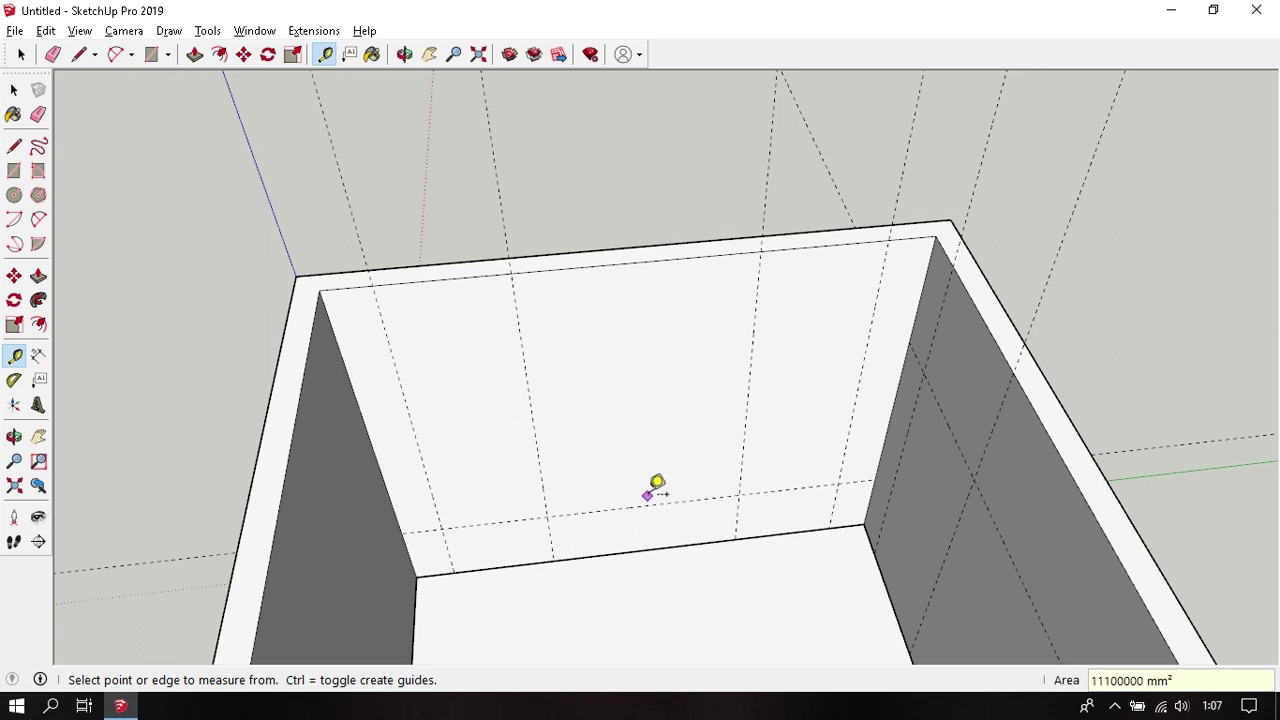
left_click(660, 492)
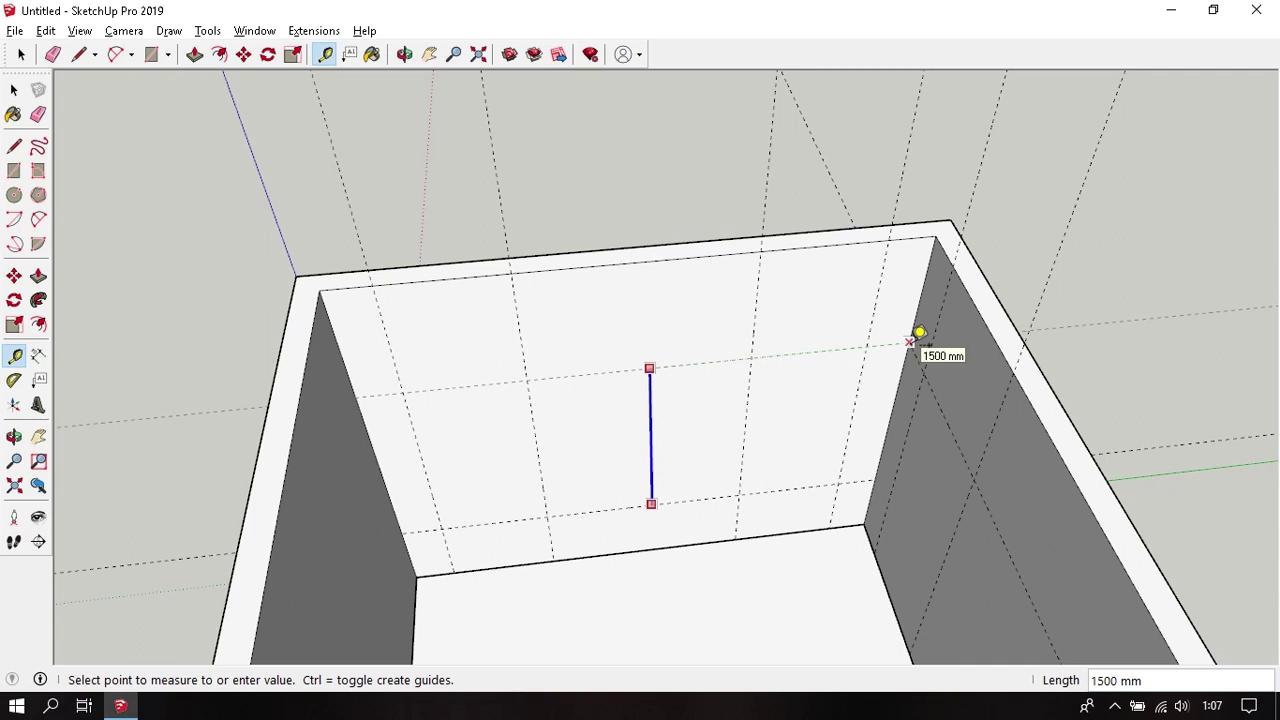
left_click(910, 342)
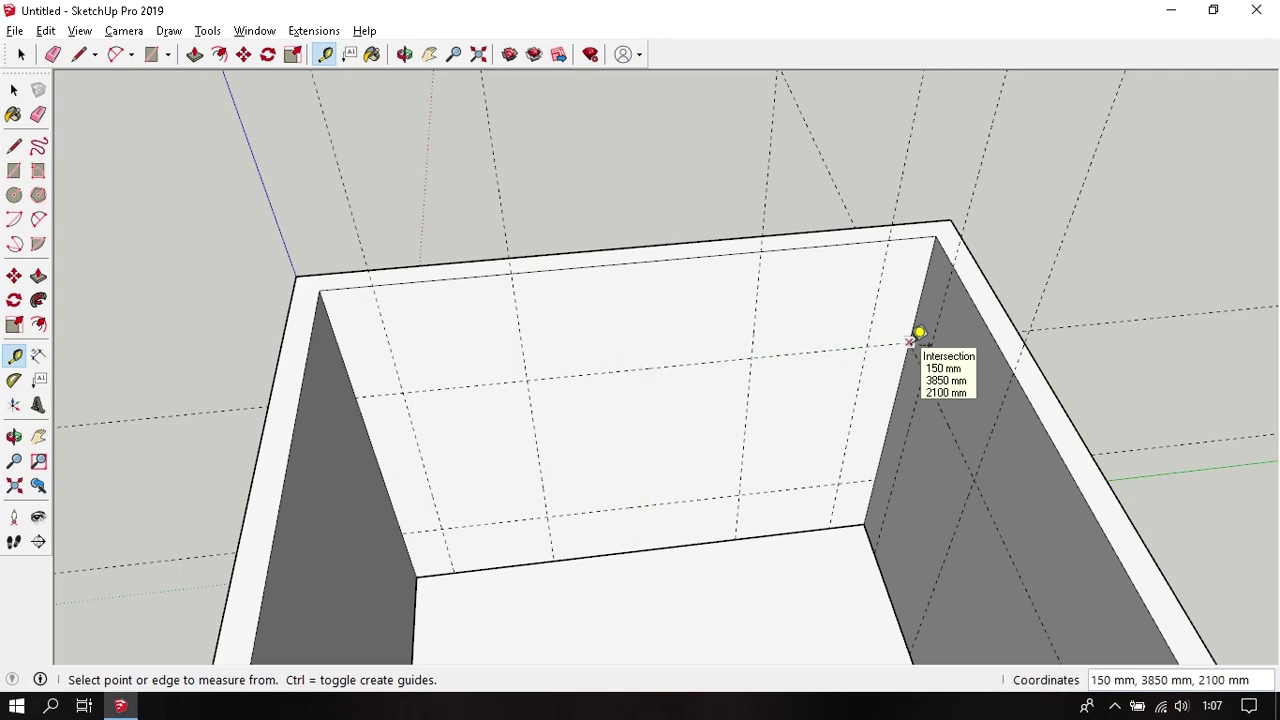
key("space")
scroll(846, 426, "down", 2)
mouse_move(846, 426)
middle_mouse_down()
mouse_move(686, 366)
mouse_move(800, 263)
mouse_move(596, 347)
mouse_move(809, 389)
mouse_move(770, 390)
mouse_move(791, 429)
middle_mouse_up()
scroll(809, 389, "up", 1)
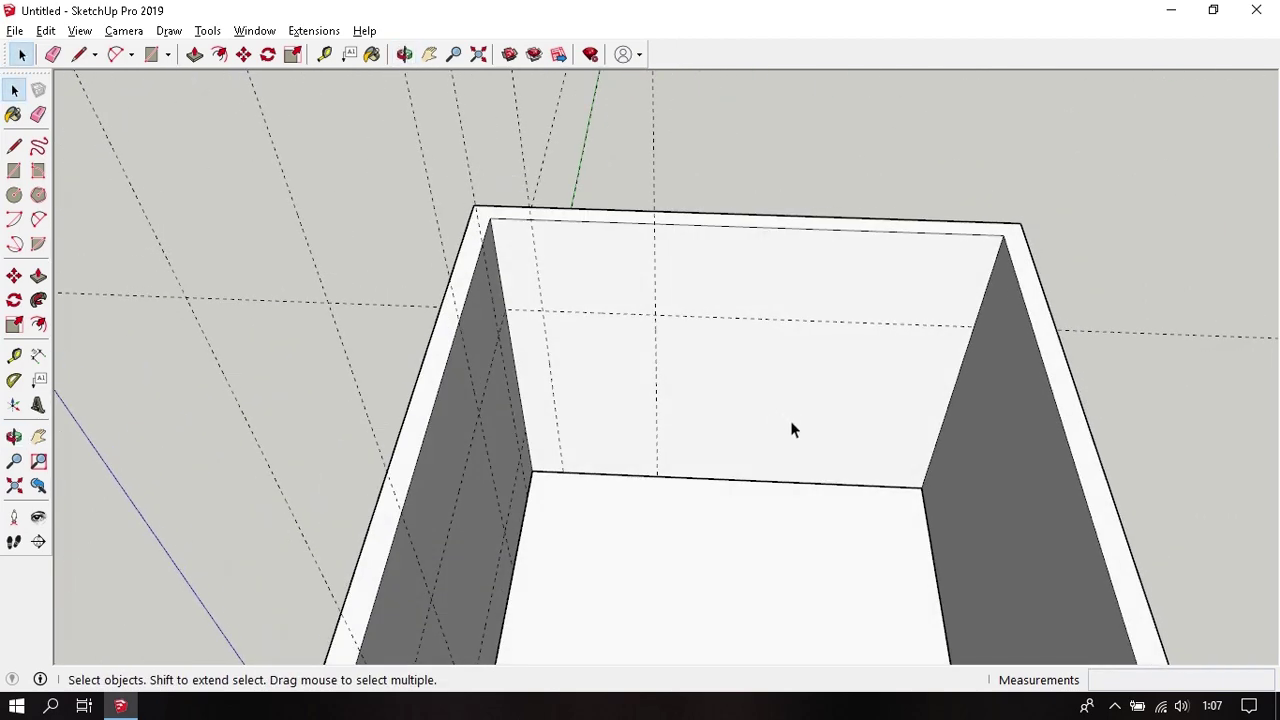
Step: Inside the room group, draw the door rectangle from a guide crossing to the floor edge
double_click(707, 391)
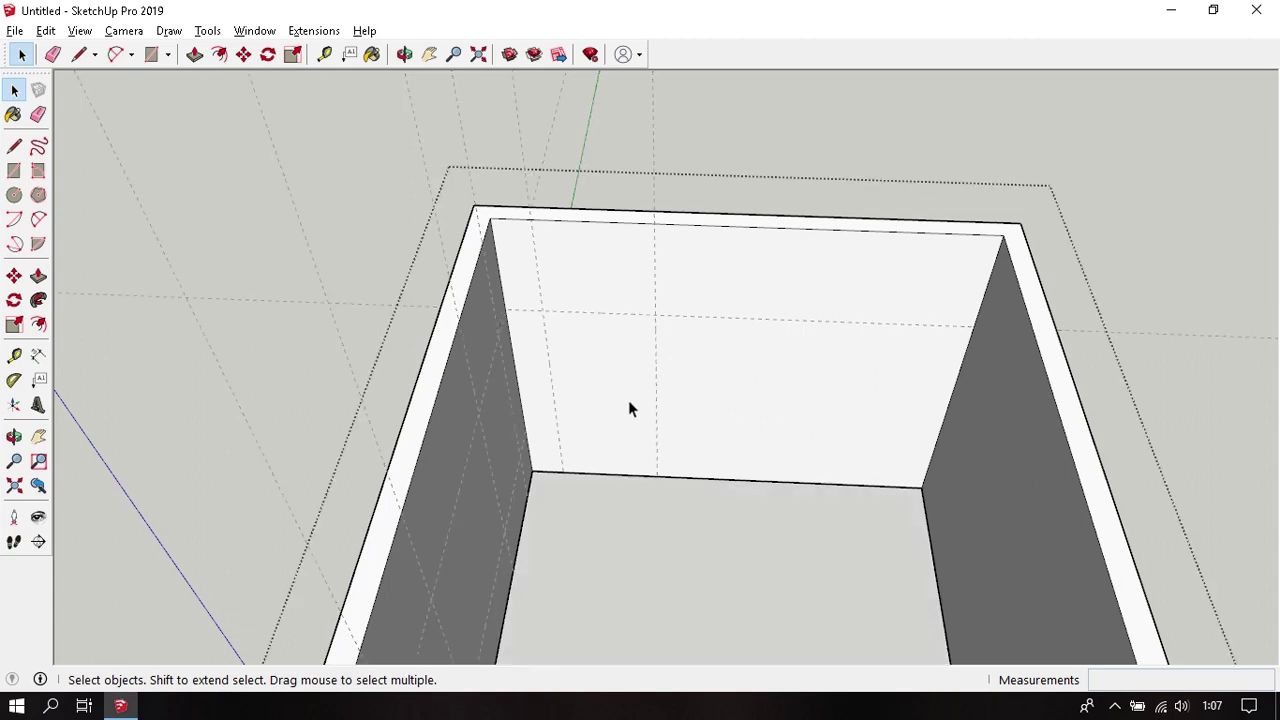
scroll(640, 415, "up", 3)
key("r")
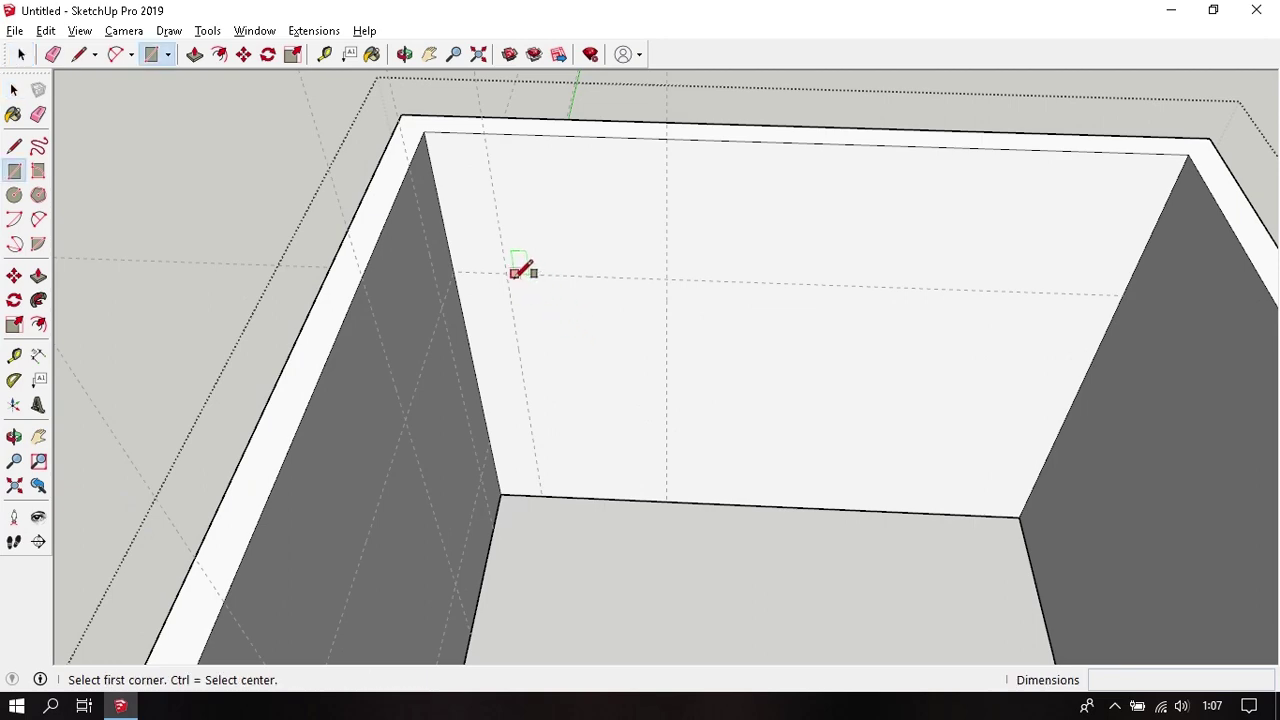
left_click(505, 273)
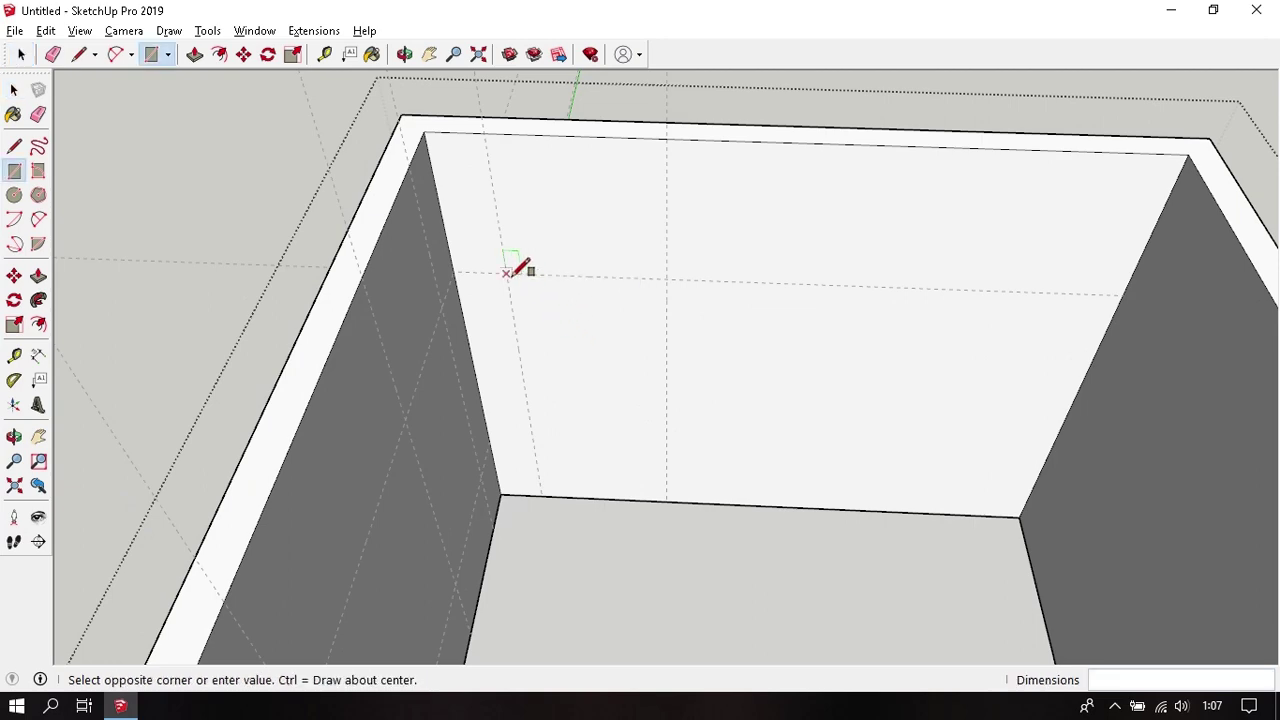
left_click(676, 489)
Step: Draw two 1500 × 800 mm window rectangles at the guide crossings
mouse_move(608, 386)
middle_mouse_down()
mouse_move(621, 477)
mouse_move(630, 355)
middle_mouse_up()
left_click(567, 347)
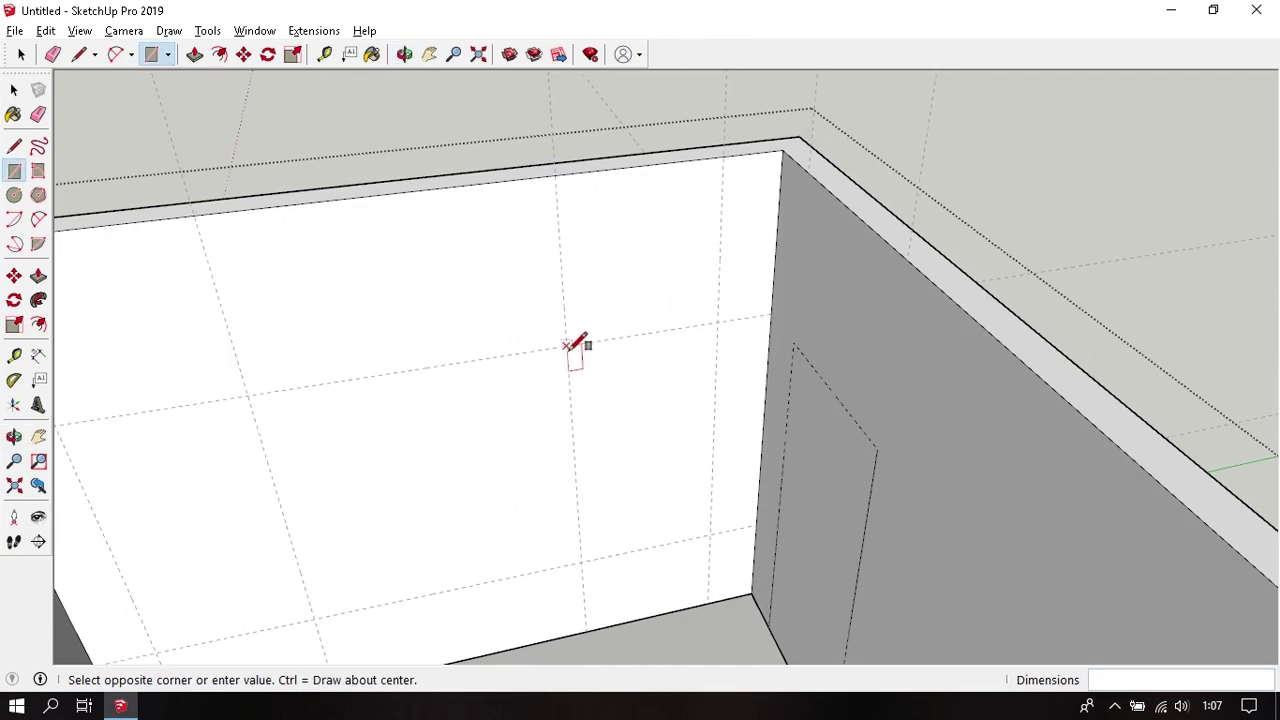
left_click(708, 514)
middle_click_drag(509, 486, 620, 429)
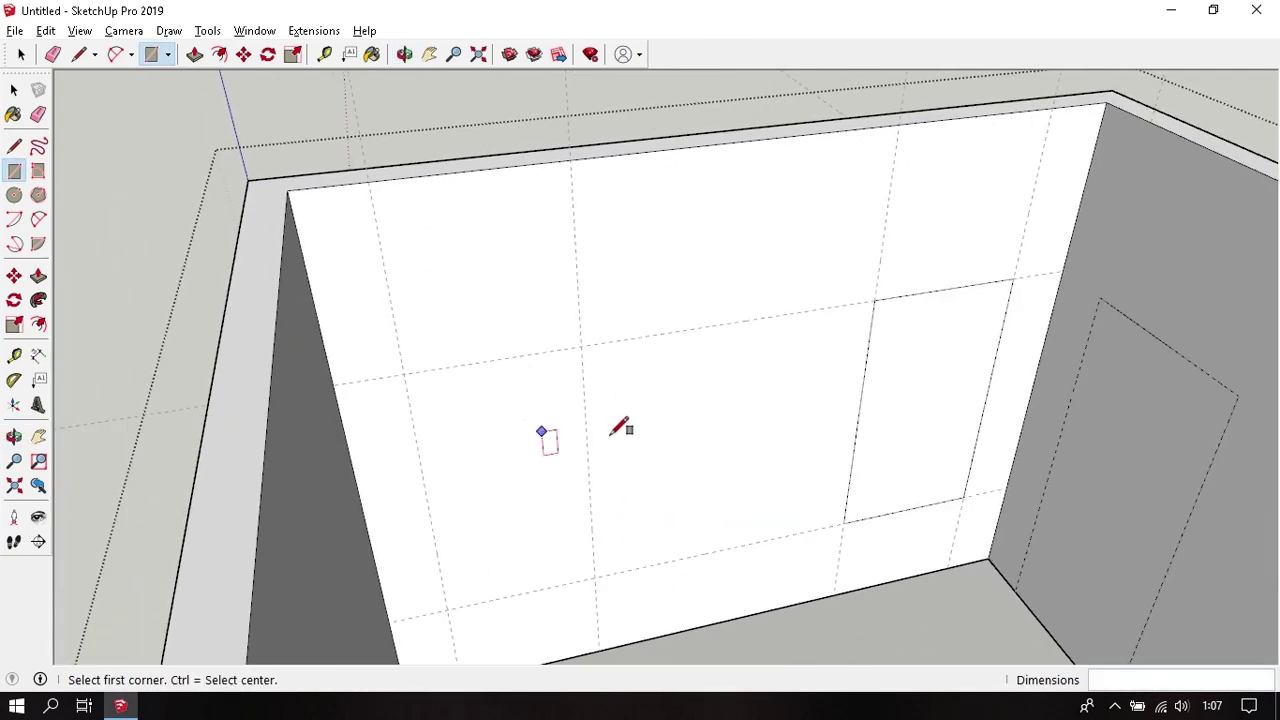
left_click(403, 373)
left_click(594, 576)
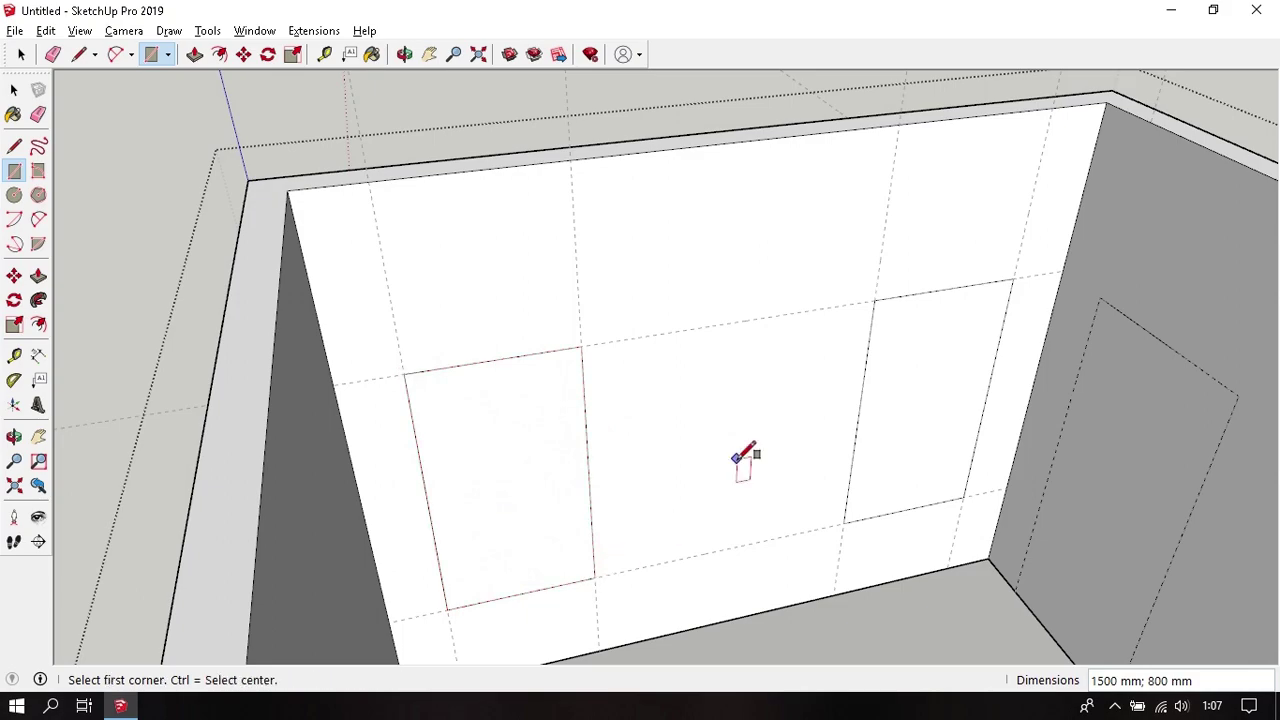
middle_click_drag(737, 457, 549, 539)
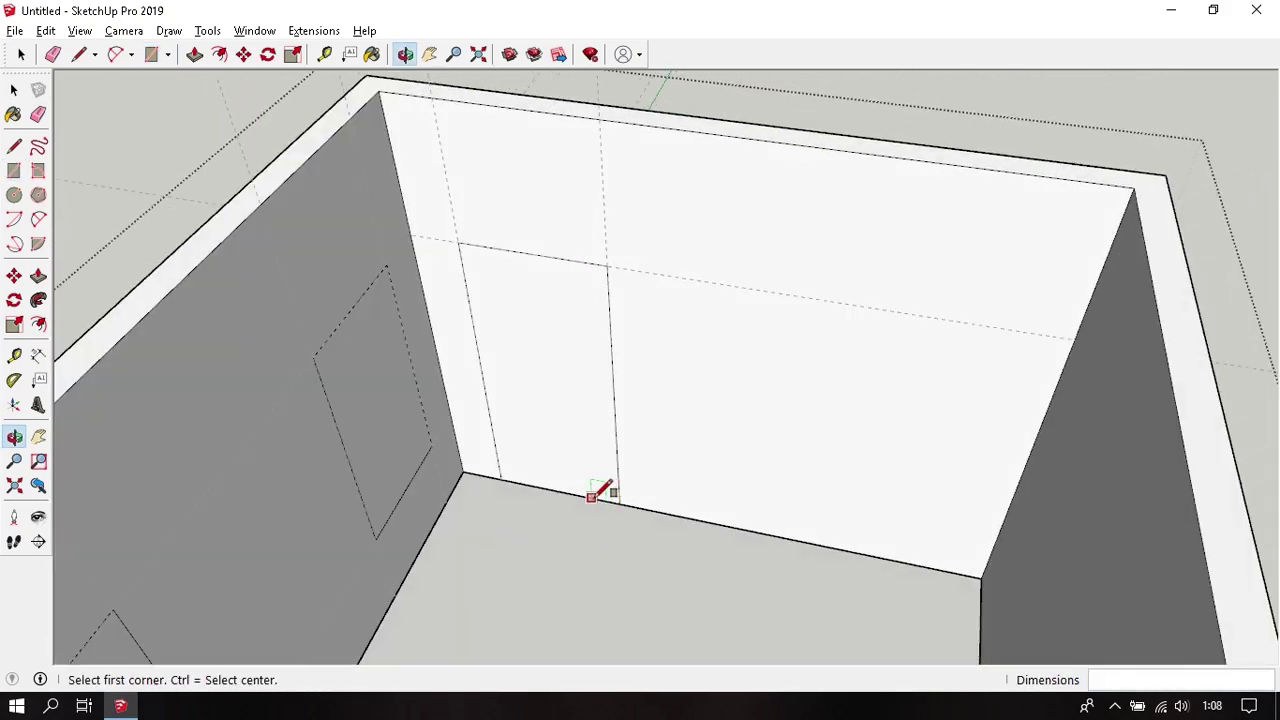
middle_click_drag(591, 496, 651, 560)
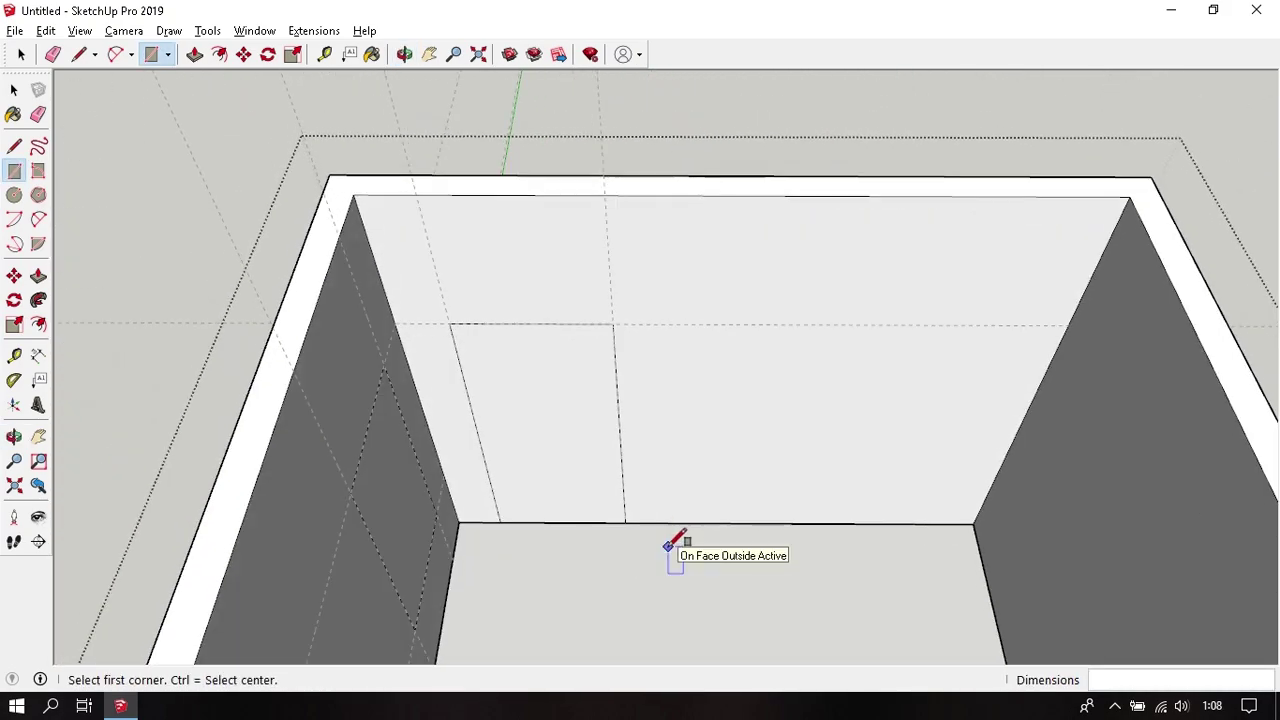
Step: Push the door rectangle 150 mm through the wall to open the doorway
key("p")
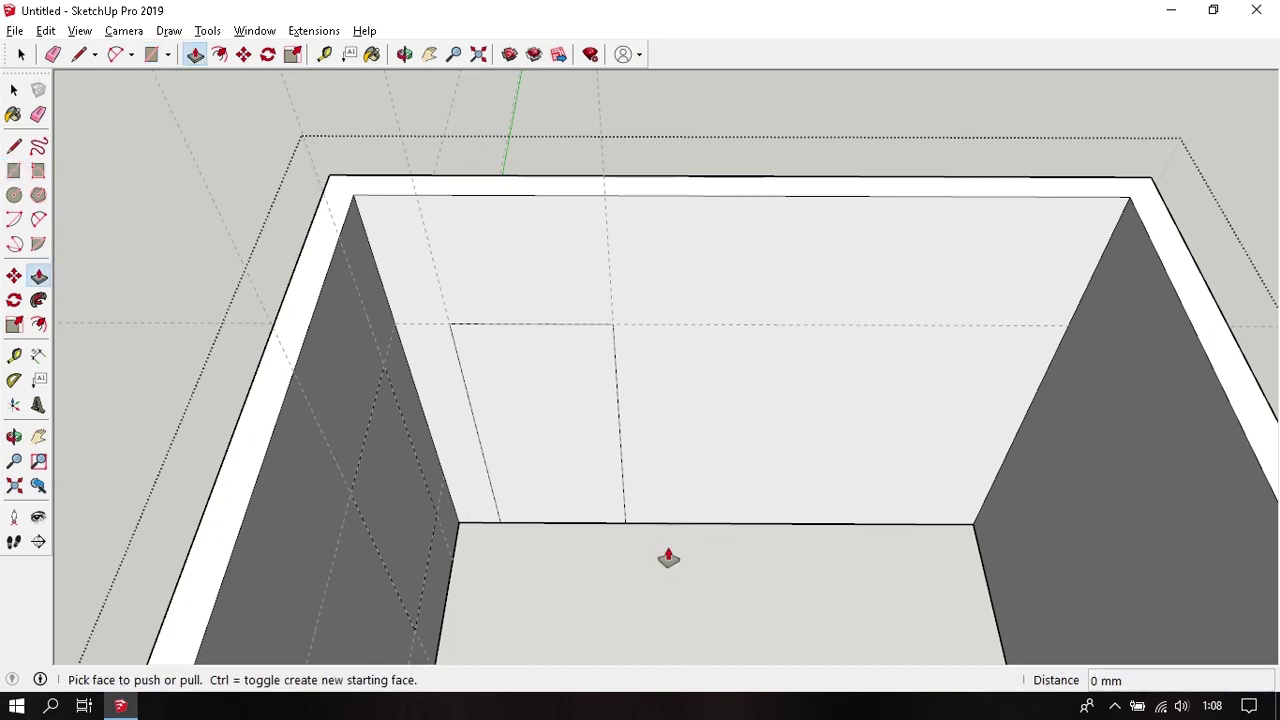
left_click(563, 483)
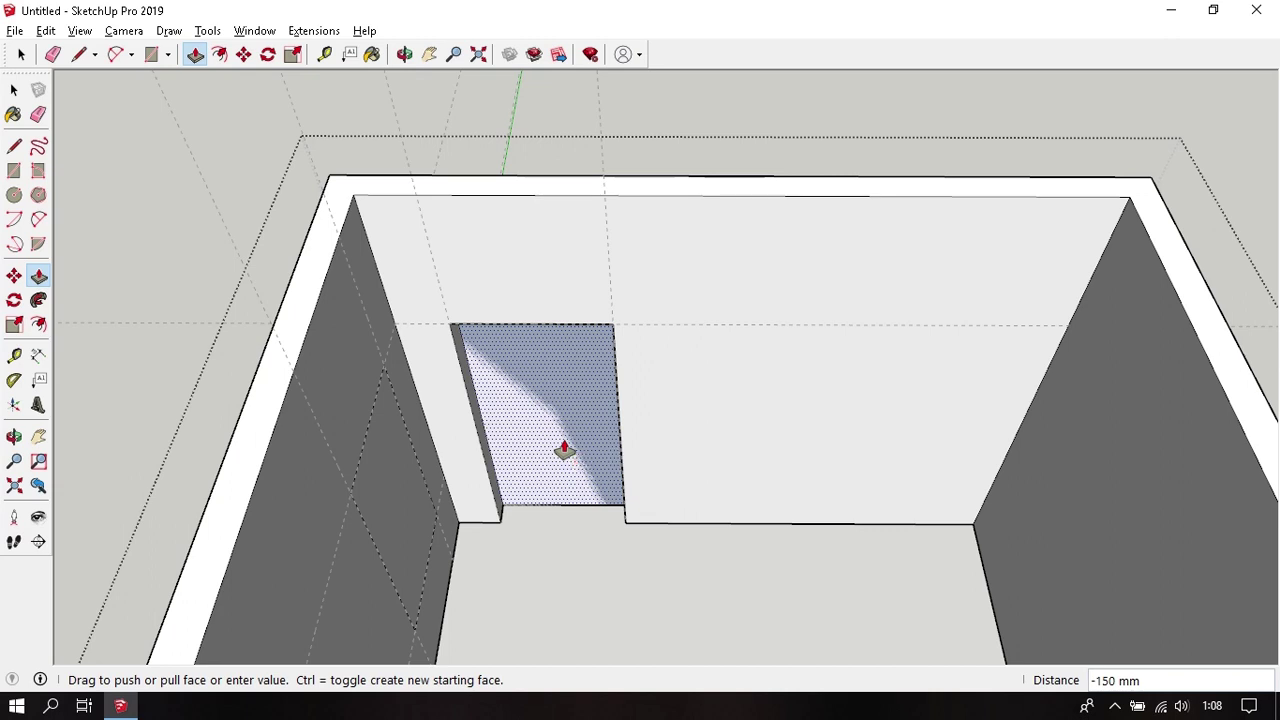
left_click(564, 449)
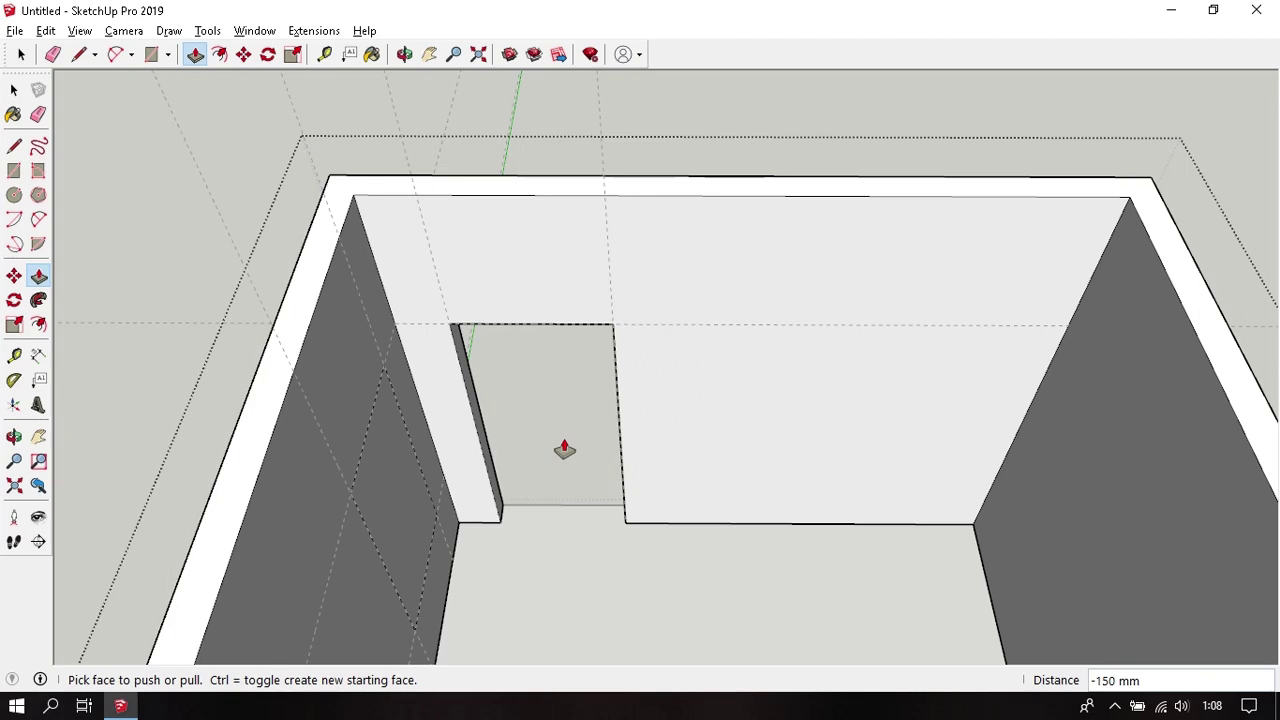
Step: Push both window rectangles 150 mm through the wall to cut the openings
mouse_move(564, 449)
middle_mouse_down()
mouse_move(789, 466)
mouse_move(686, 394)
mouse_move(694, 314)
mouse_move(746, 312)
middle_mouse_up()
left_click(746, 312)
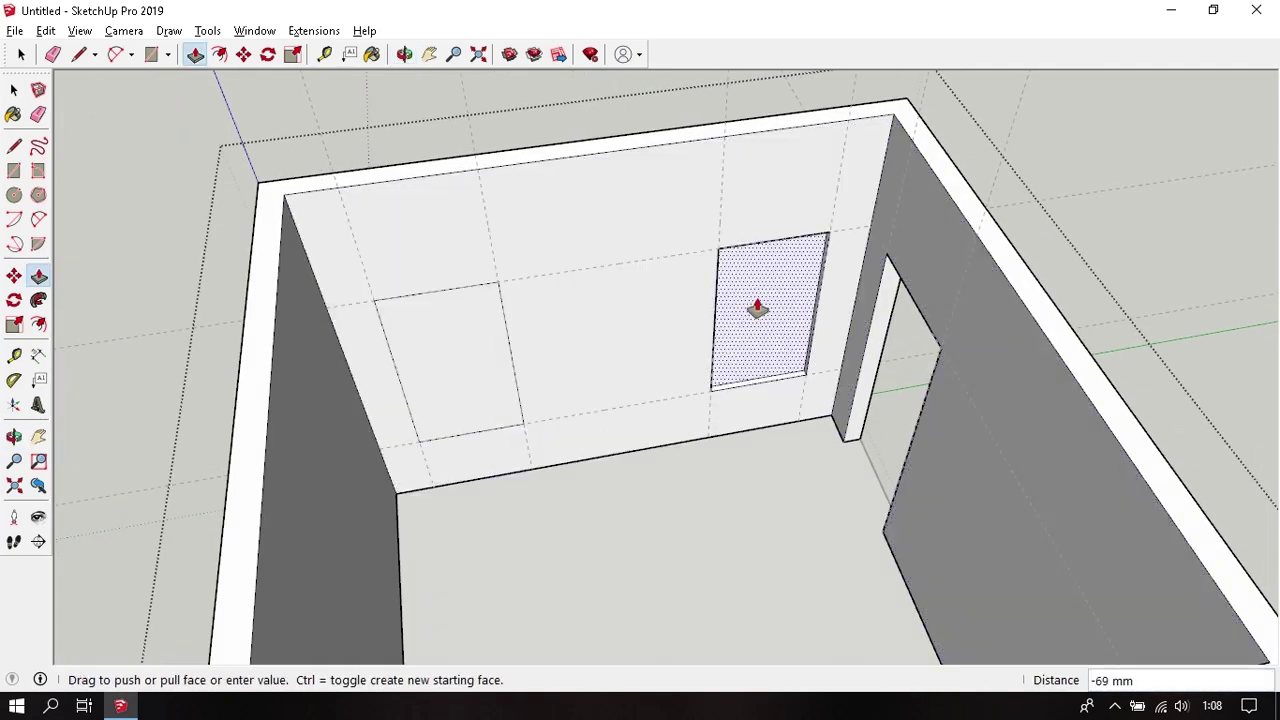
left_click(740, 302)
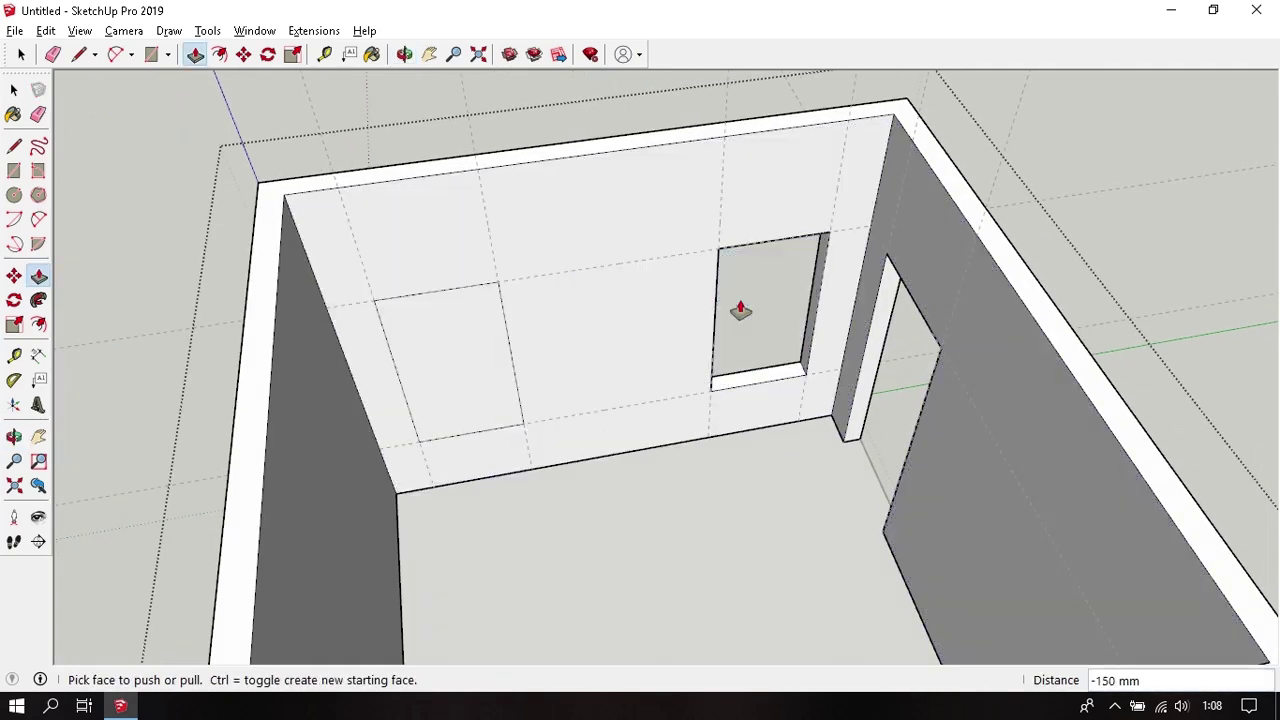
left_click(484, 385)
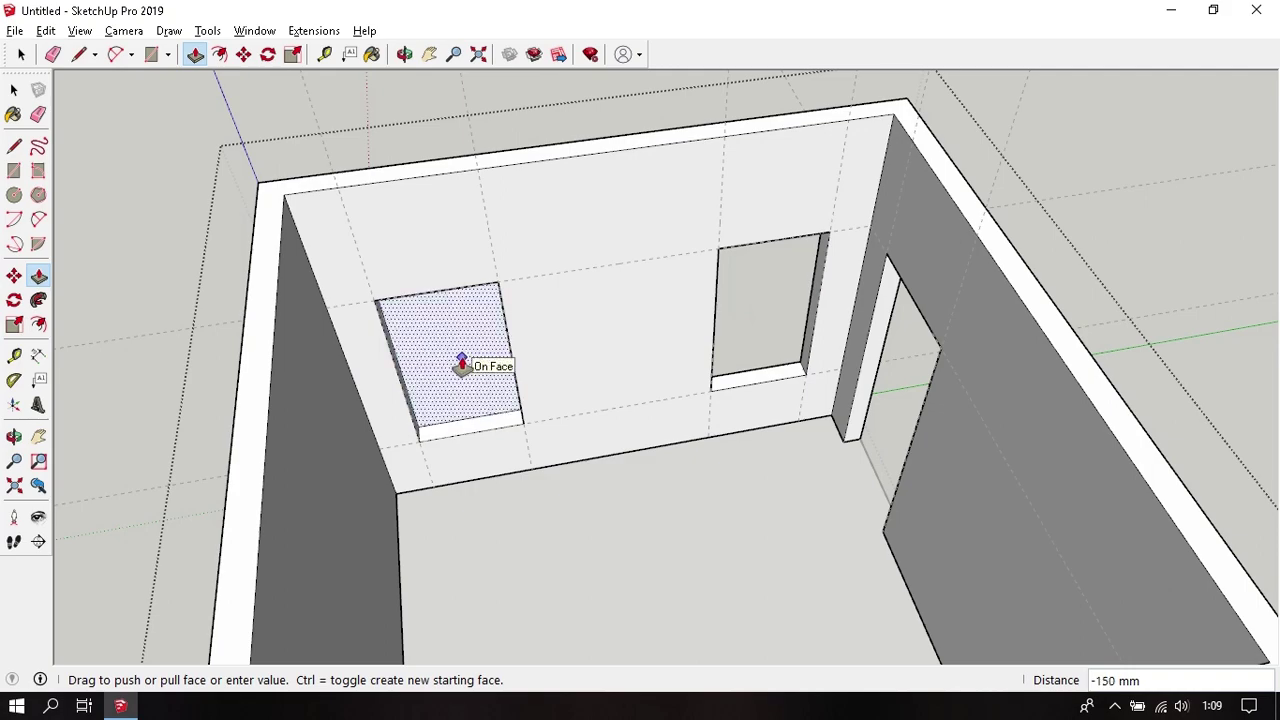
left_click(461, 366)
mouse_move(543, 371)
middle_mouse_down()
mouse_move(551, 480)
mouse_move(649, 523)
mouse_move(838, 430)
mouse_move(843, 457)
mouse_move(880, 466)
middle_mouse_up()
key("space")
scroll(830, 487, "down", 5)
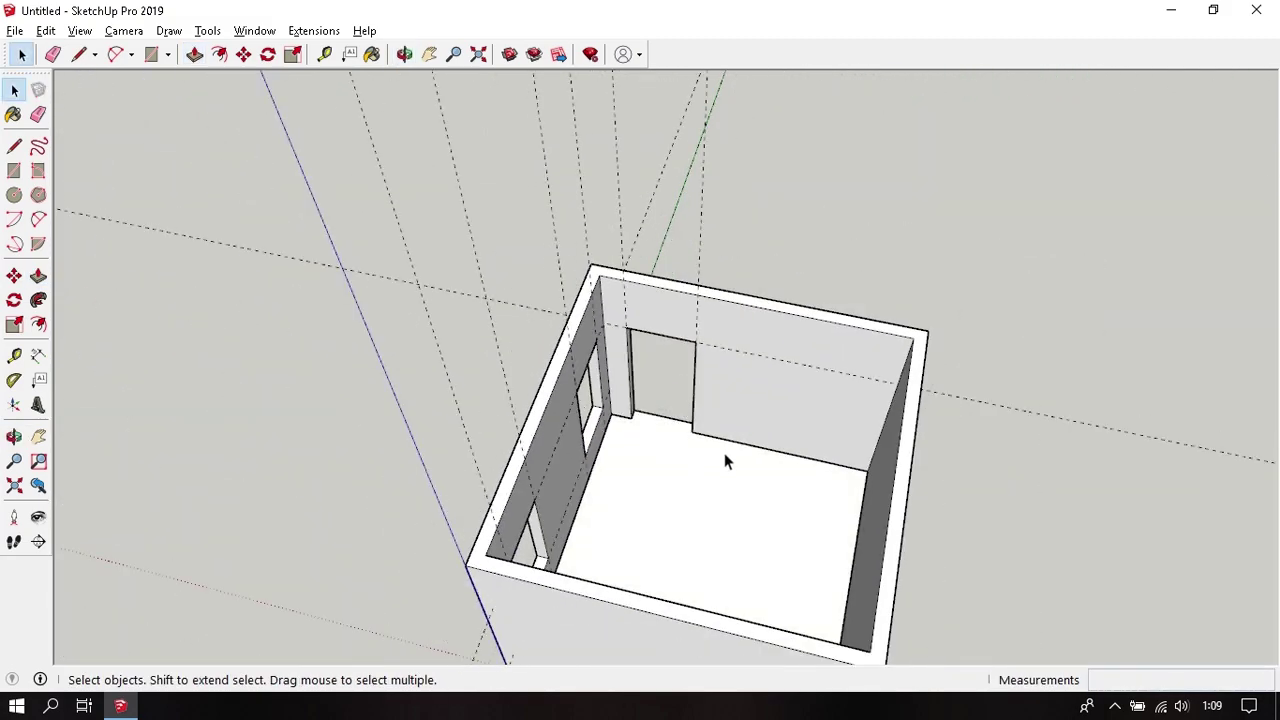
Step: Delete all guide lines with Edit > Delete Guides, then orbit around to inspect the finished room
mouse_move(740, 457)
middle_mouse_down()
mouse_move(585, 449)
mouse_move(586, 434)
mouse_move(609, 443)
middle_mouse_up()
left_click(46, 31)
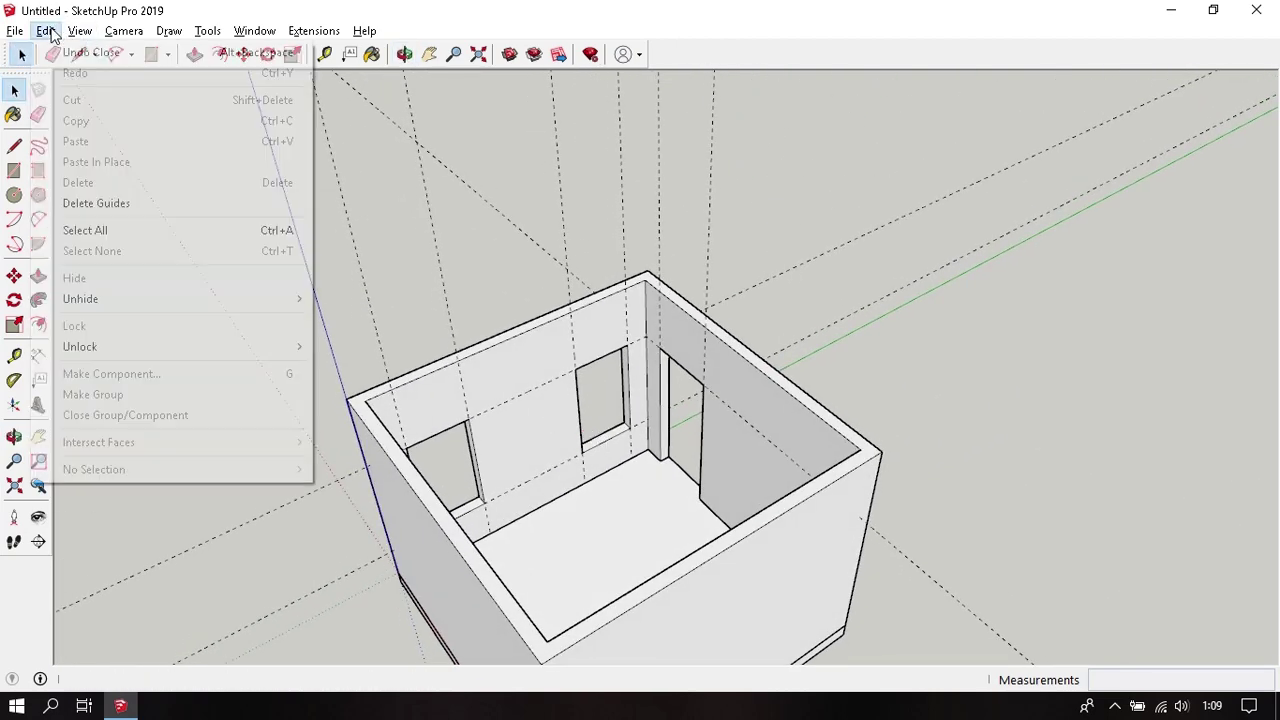
left_click(147, 210)
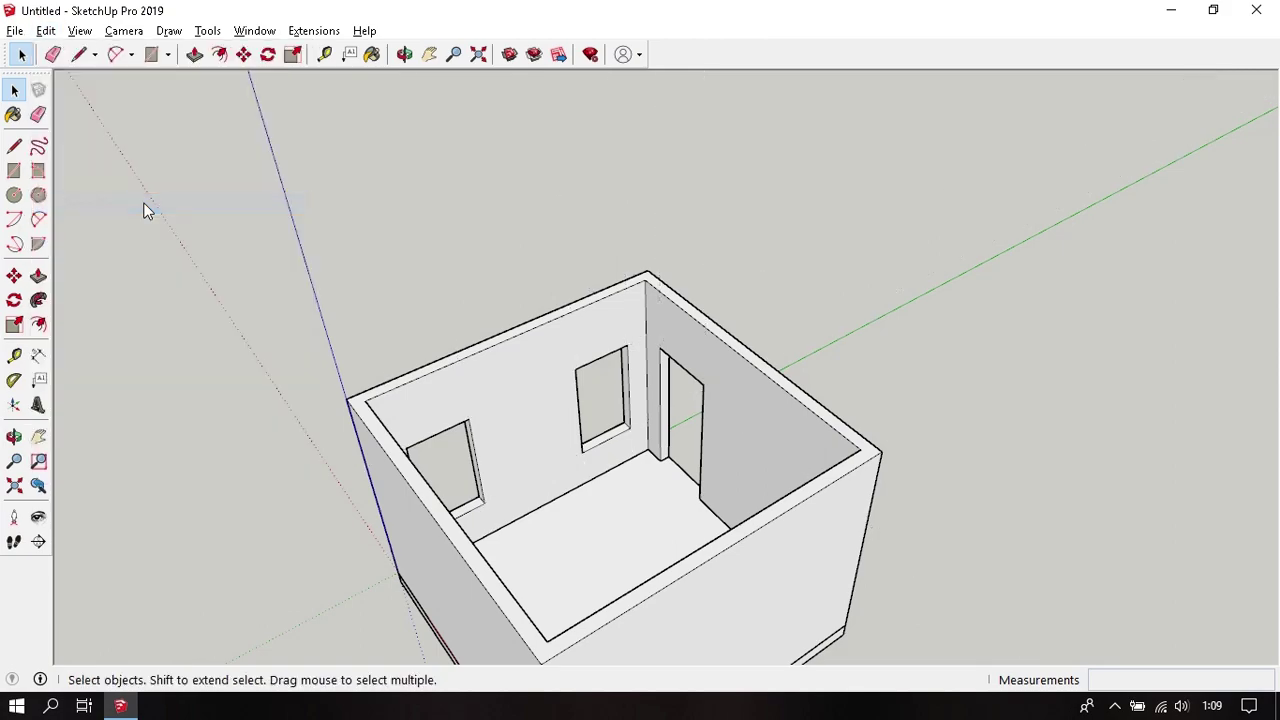
mouse_move(676, 470)
middle_mouse_down()
mouse_move(560, 489)
mouse_move(377, 591)
mouse_move(320, 583)
mouse_move(881, 521)
mouse_move(1051, 477)
mouse_move(606, 503)
mouse_move(386, 460)
mouse_move(897, 506)
mouse_move(645, 452)
mouse_move(663, 434)
mouse_move(663, 554)
mouse_move(409, 457)
mouse_move(837, 434)
mouse_move(1063, 389)
mouse_move(297, 437)
mouse_move(434, 386)
mouse_move(343, 435)
middle_mouse_up()
mouse_move(343, 435)
left_mouse_down()
mouse_move(640, 449)
mouse_move(531, 466)
left_mouse_up()
key("space")
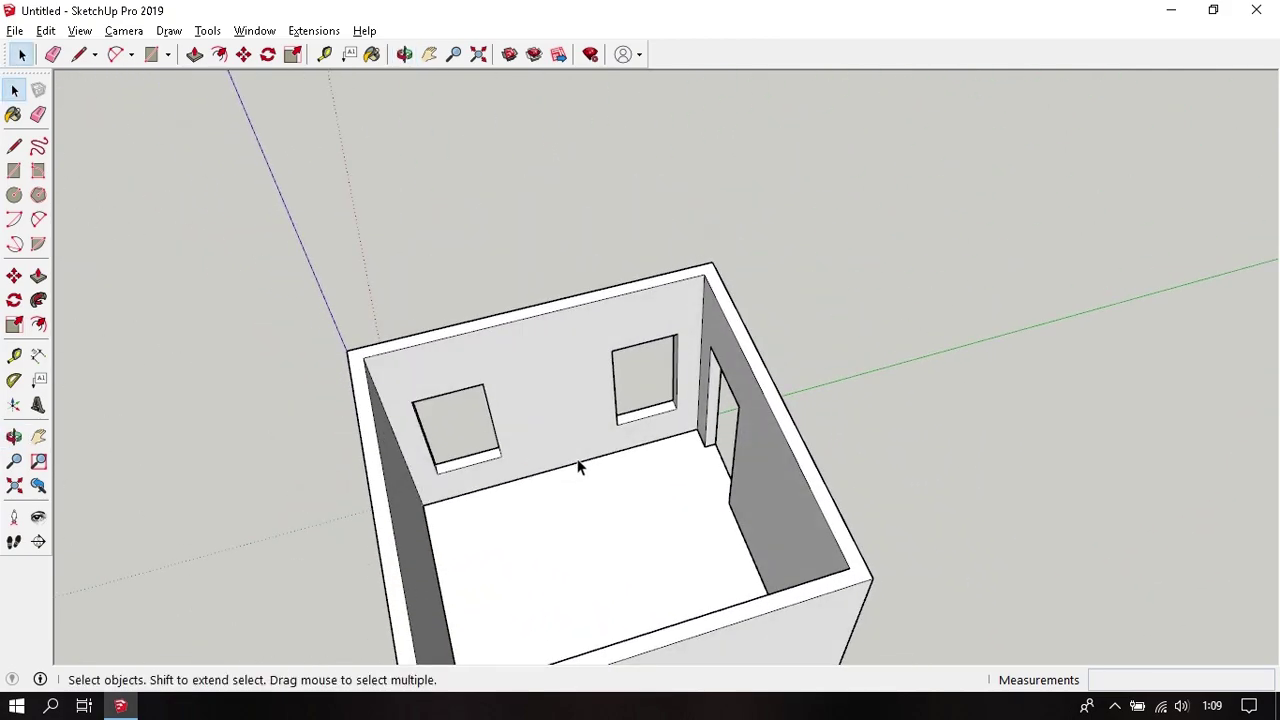